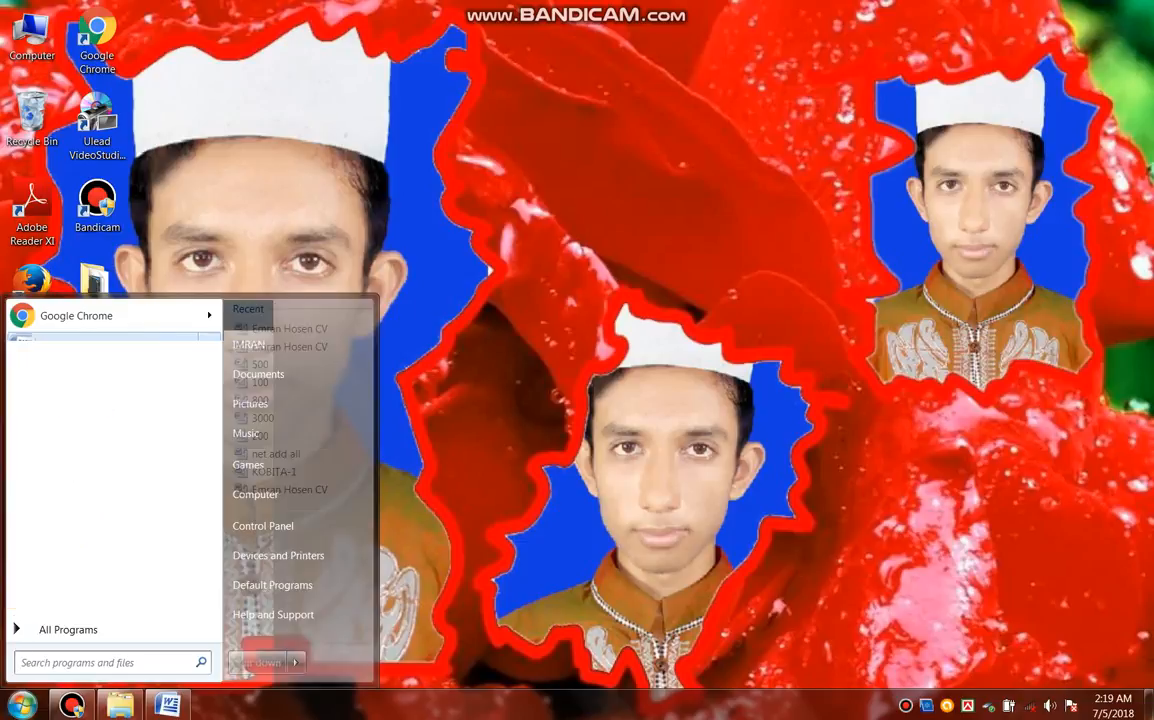
Step: Open Microsoft Word and examine the commands for preparing, sending and publishing the document
click(120, 347)
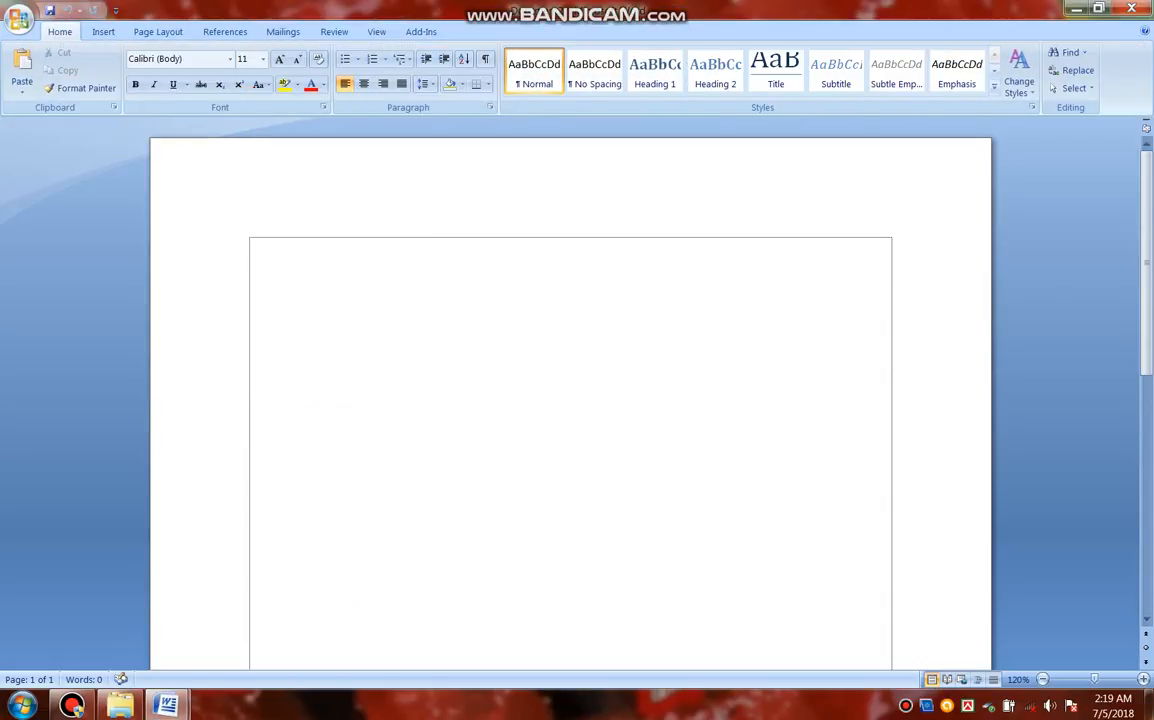
click(20, 20)
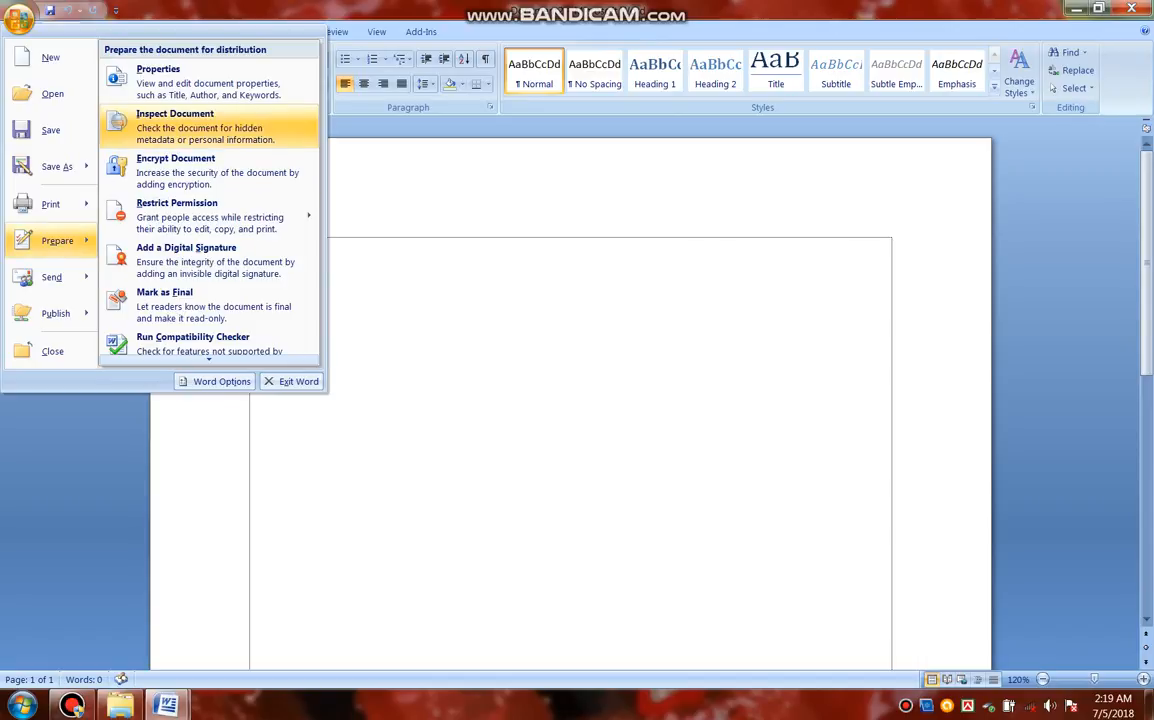
mouse_move(51, 277)
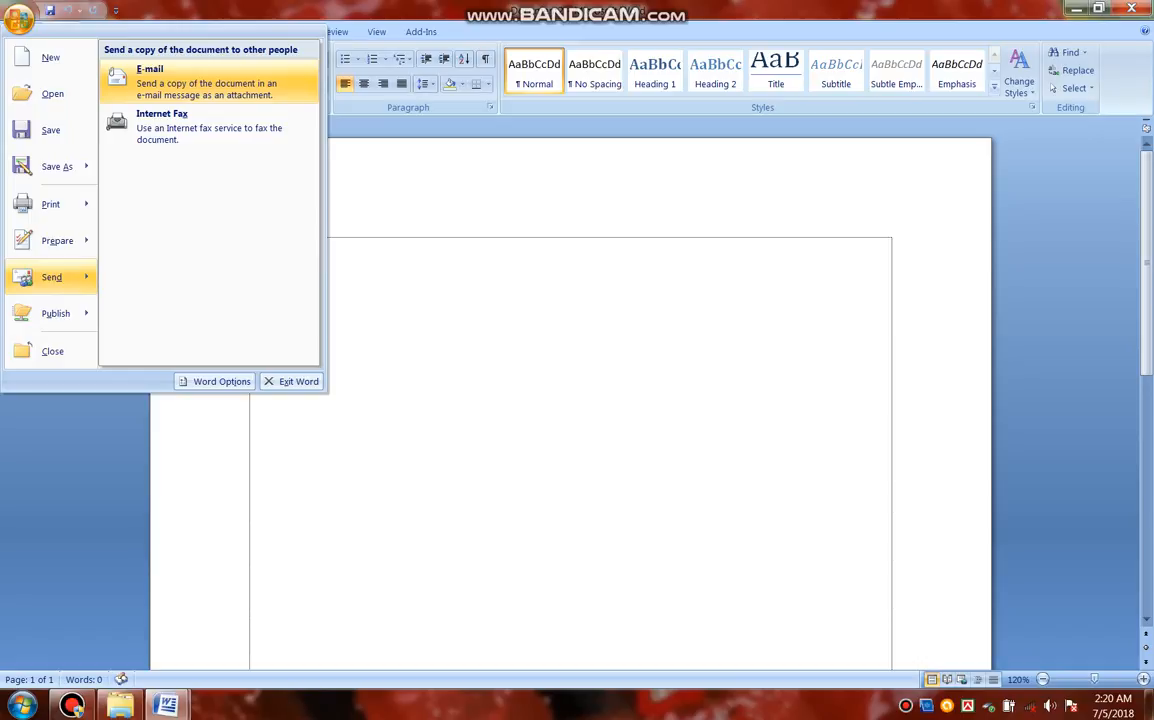
mouse_move(55, 313)
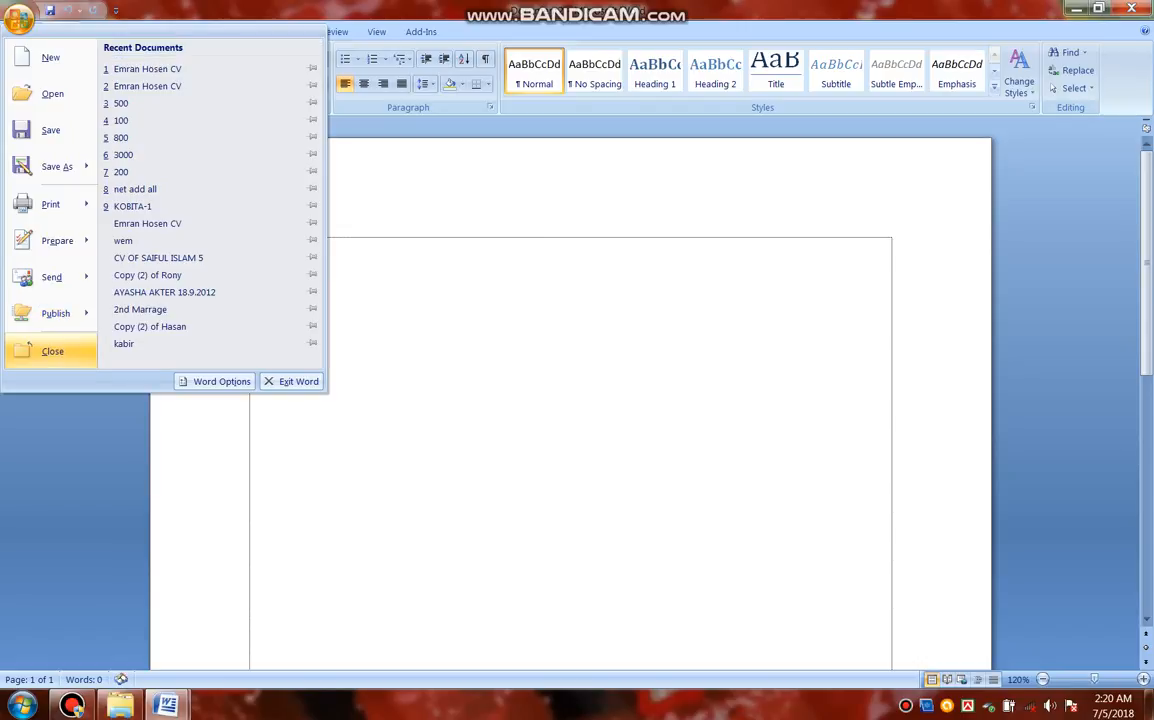
Step: Close both open blank documents while keeping Word itself running
click(52, 351)
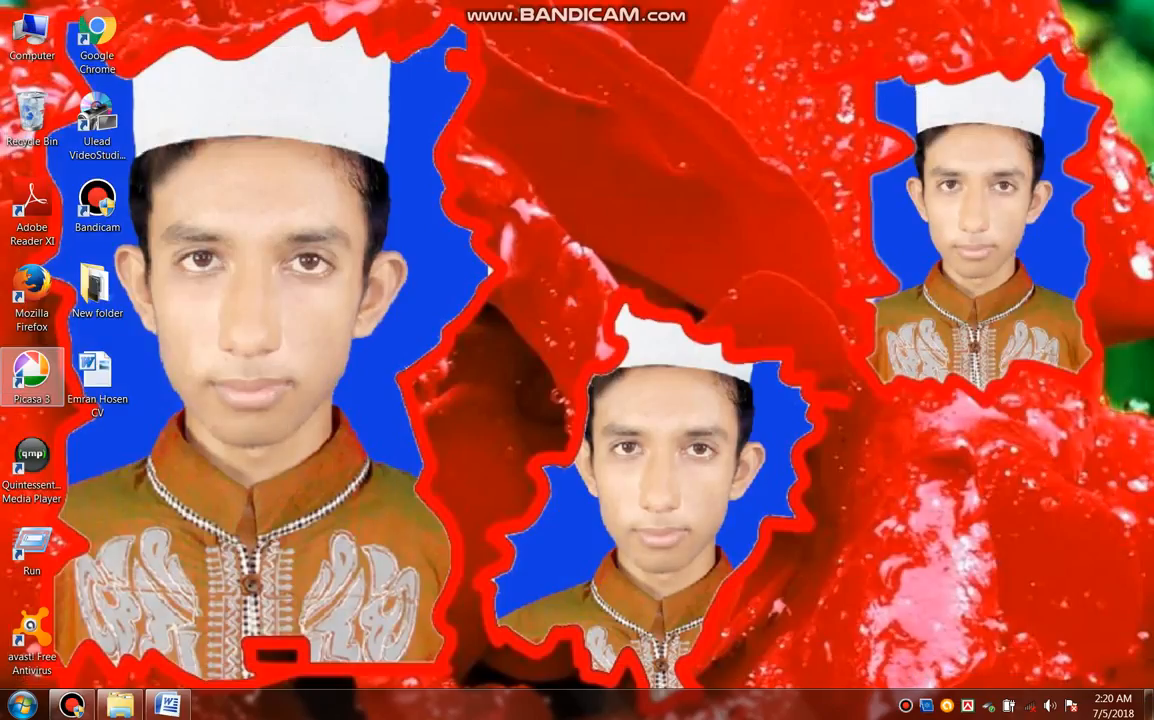
click(167, 705)
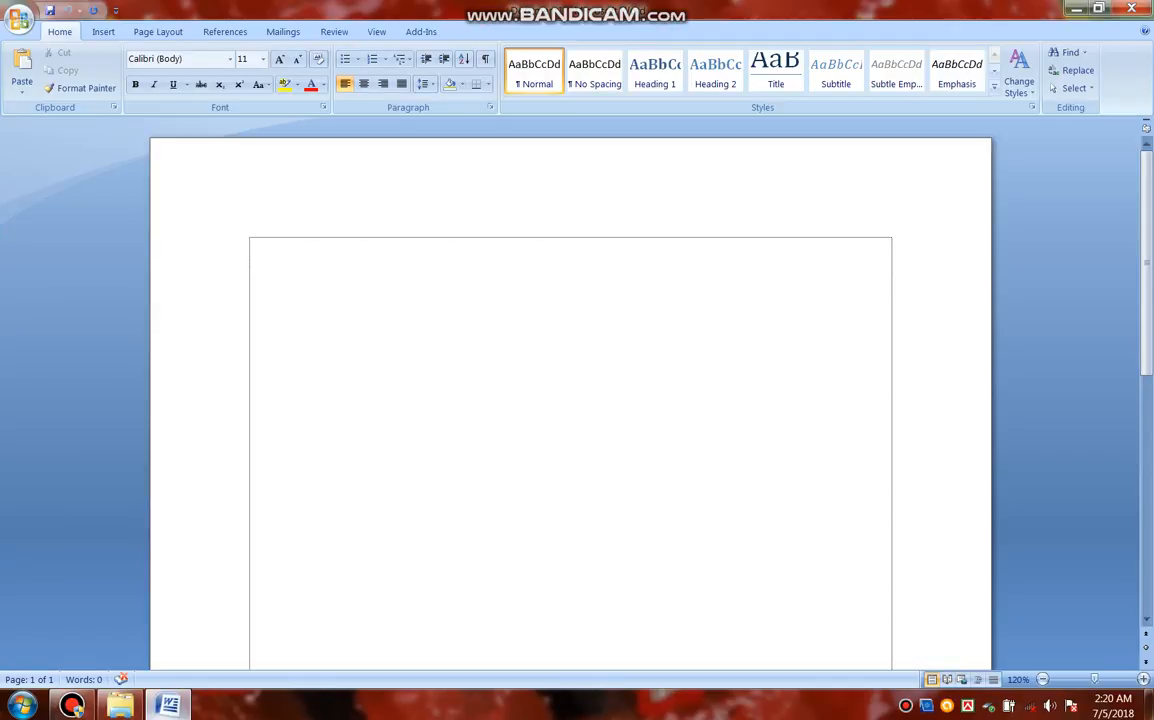
click(19, 20)
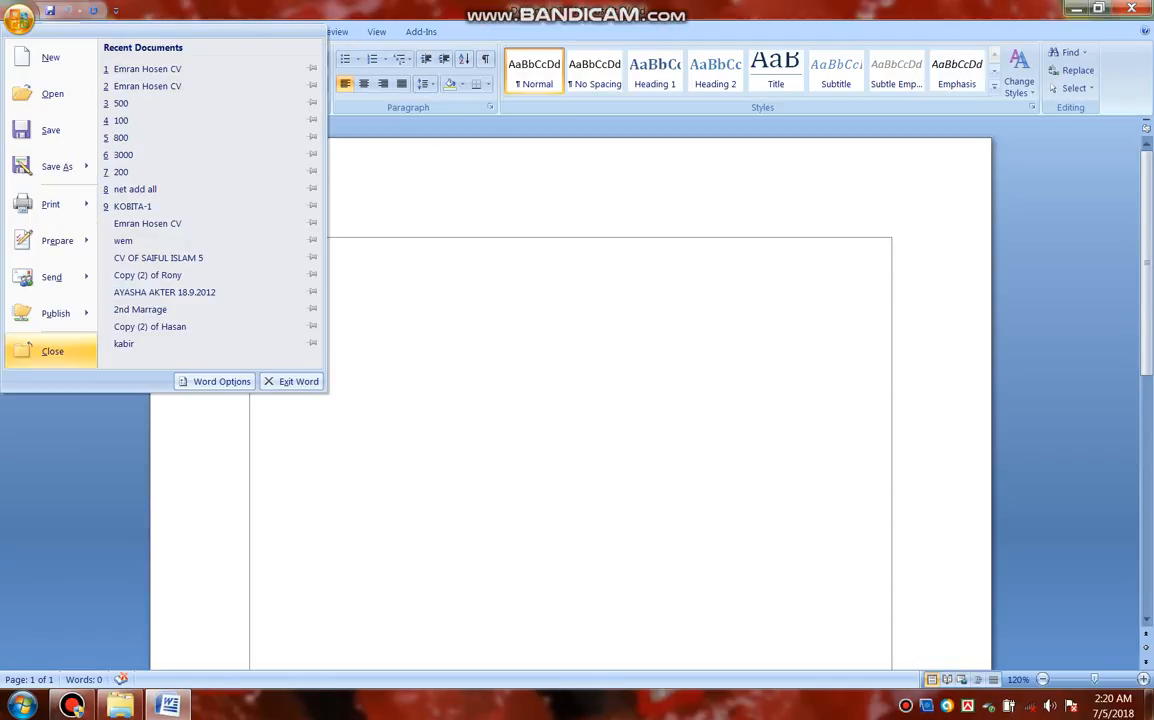
click(52, 351)
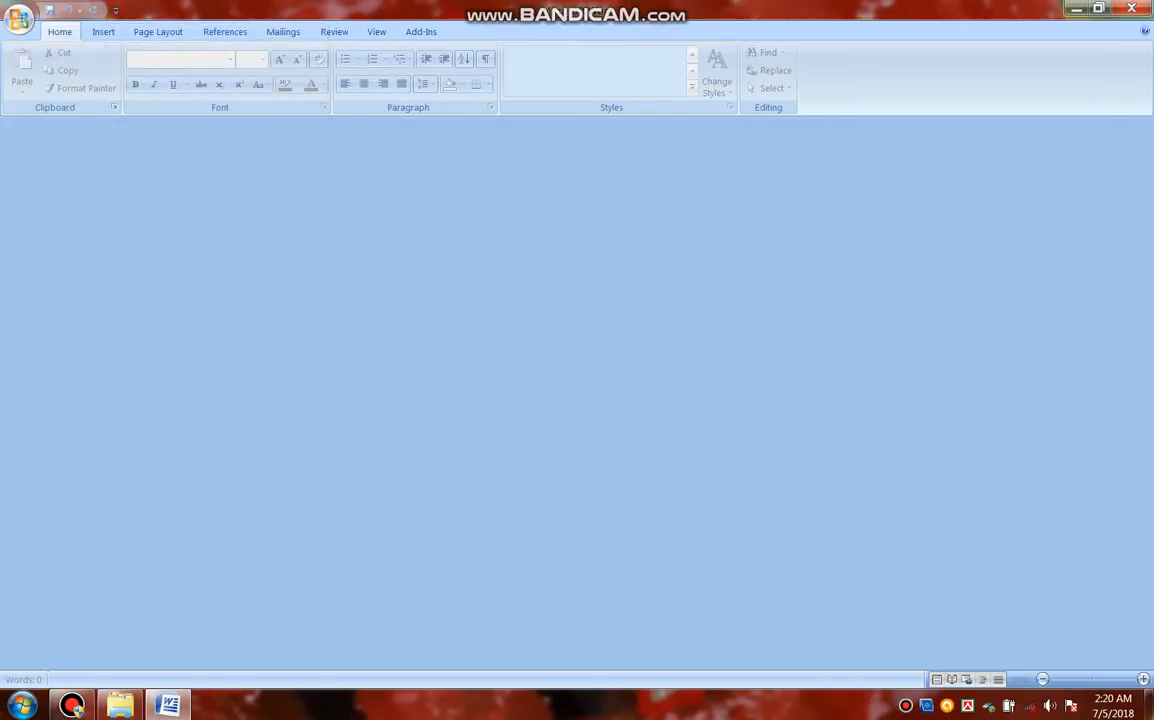
Step: Create a new blank document
click(19, 20)
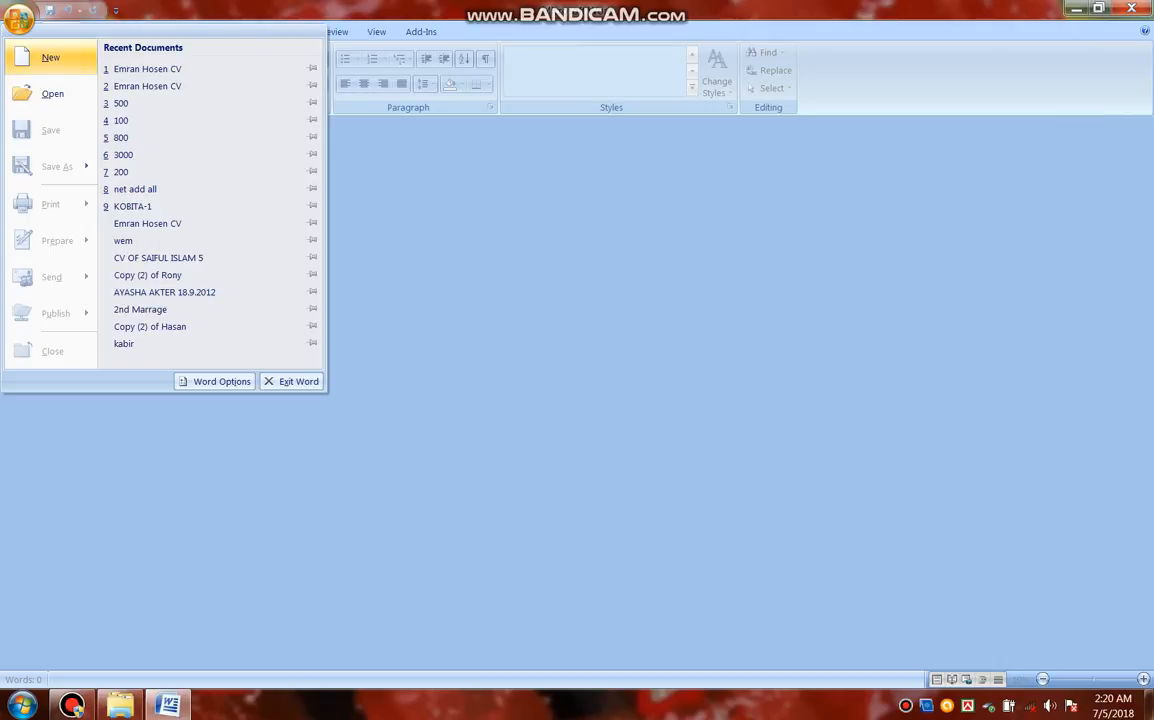
click(50, 57)
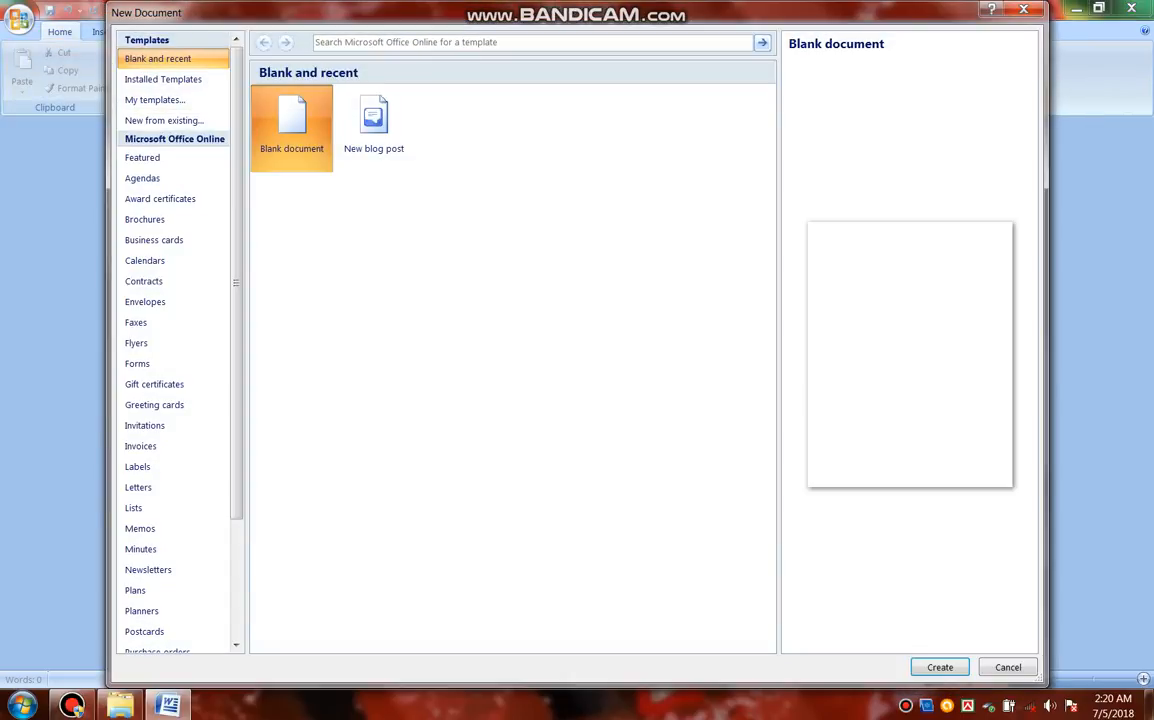
key(Return)
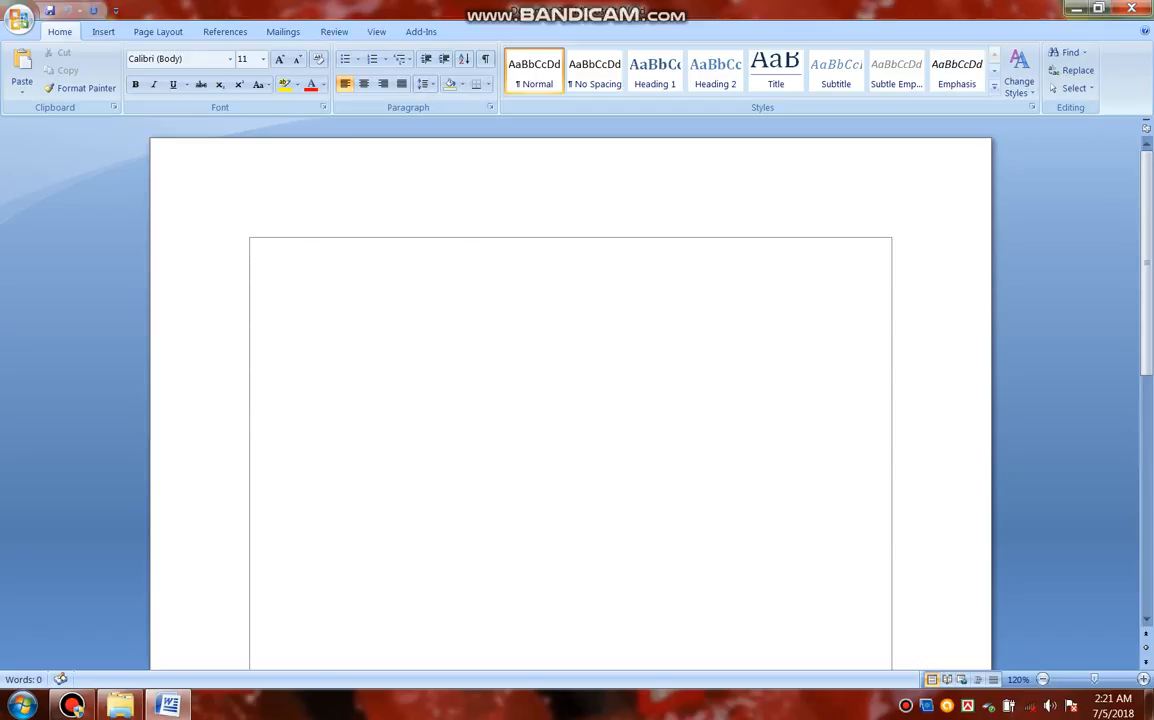
click(19, 20)
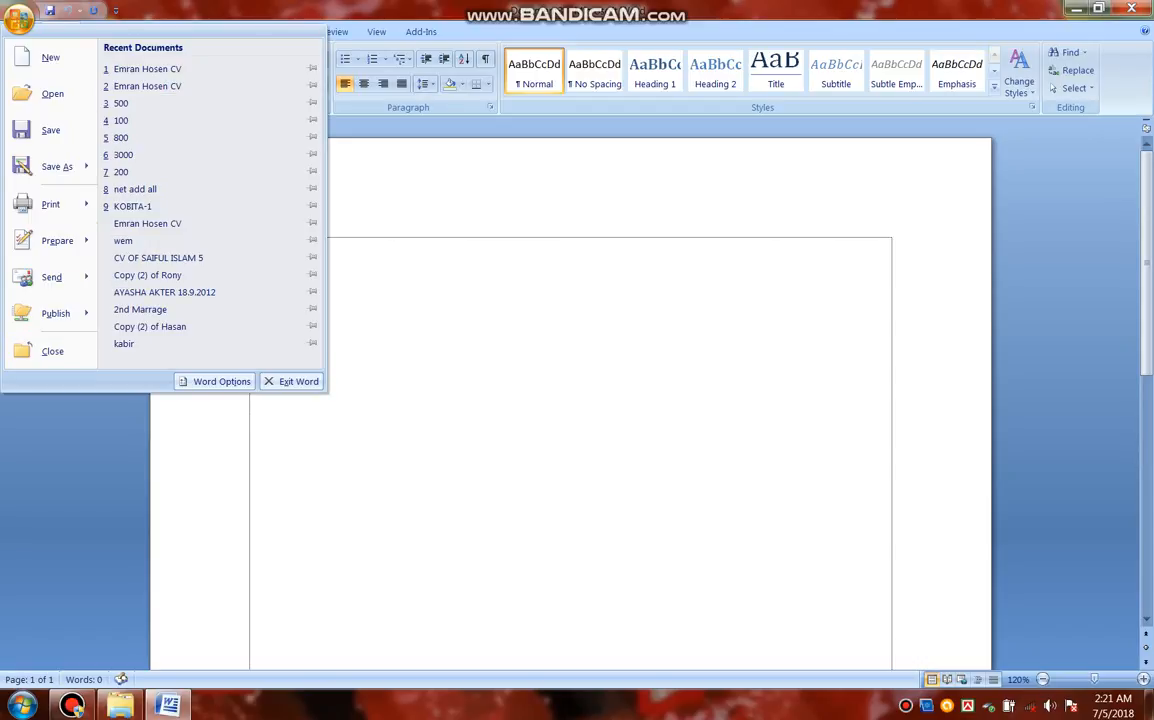
key(Escape)
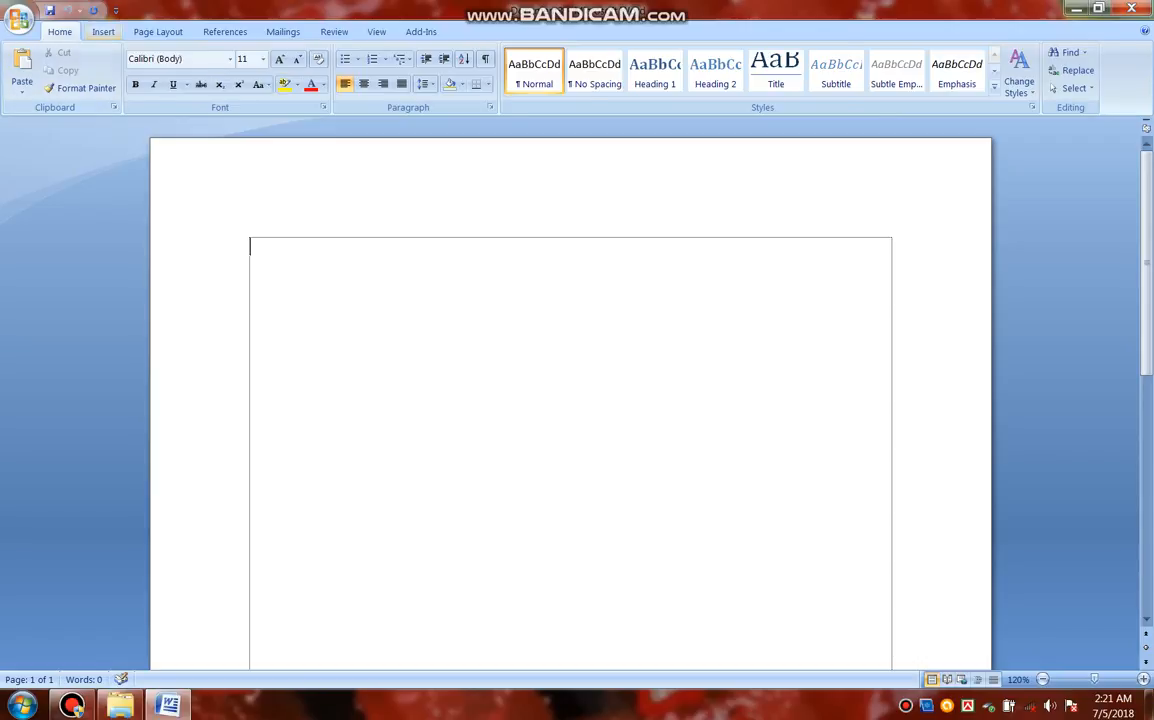
click(103, 31)
click(158, 31)
click(60, 31)
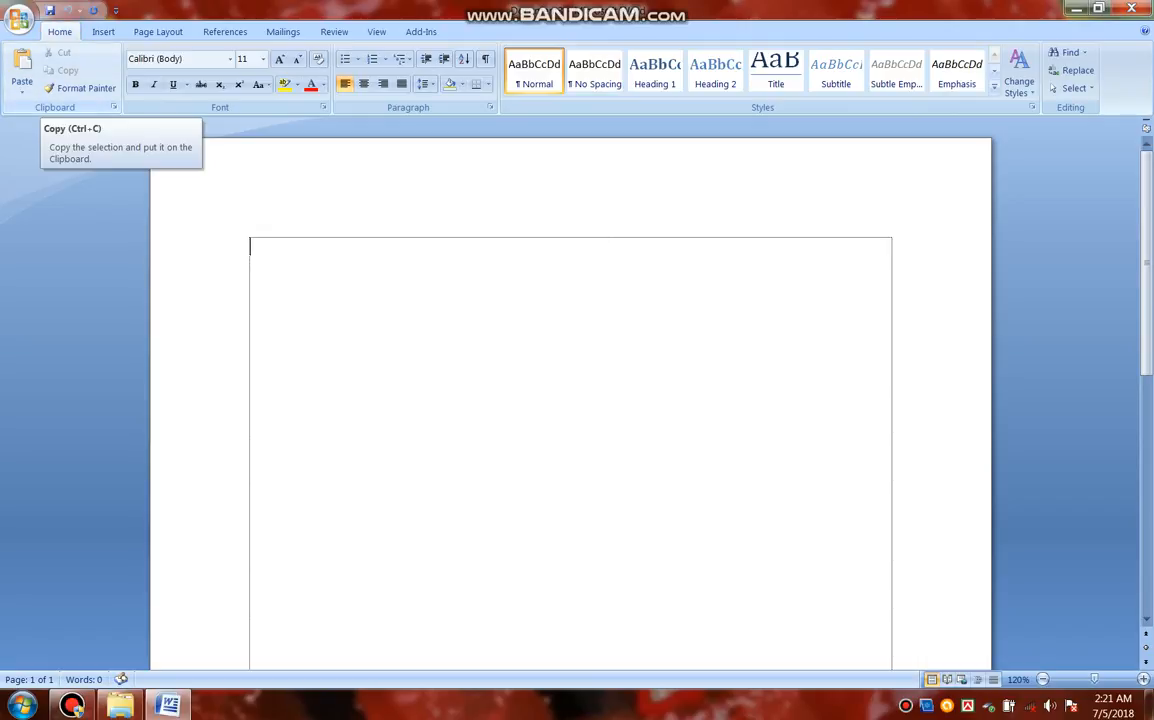
Step: Enter 50000 on the first line of the document and copy the number to the clipboard
text(500000)
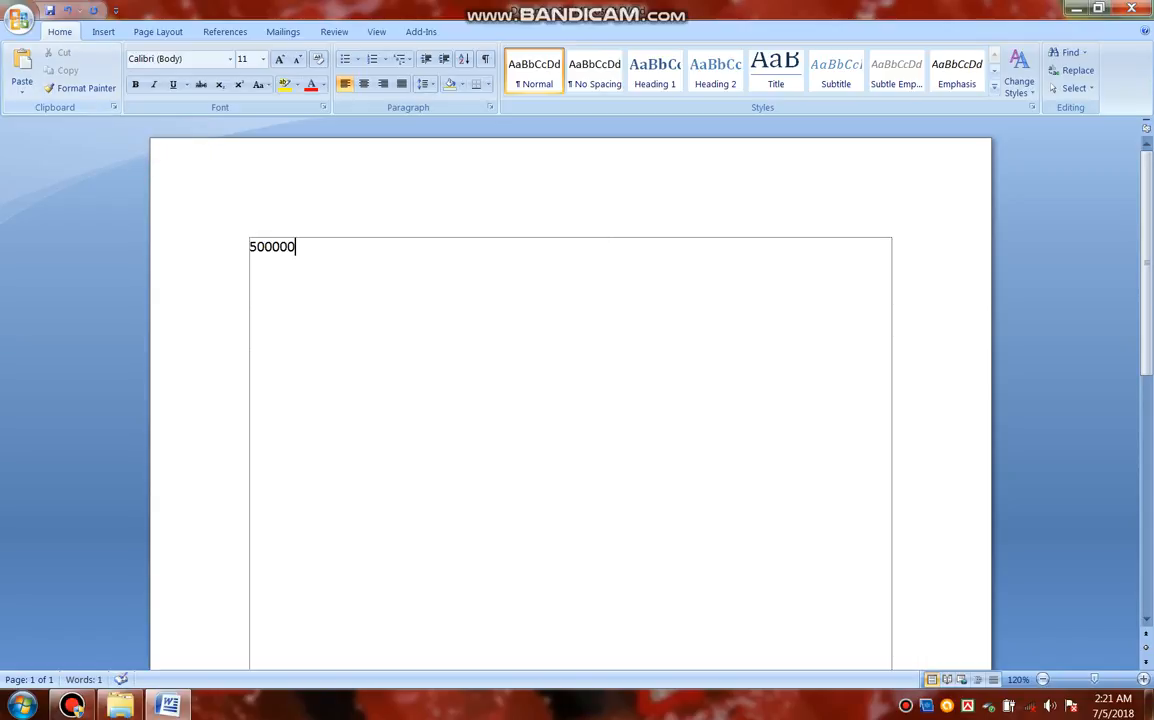
key(BackSpace)
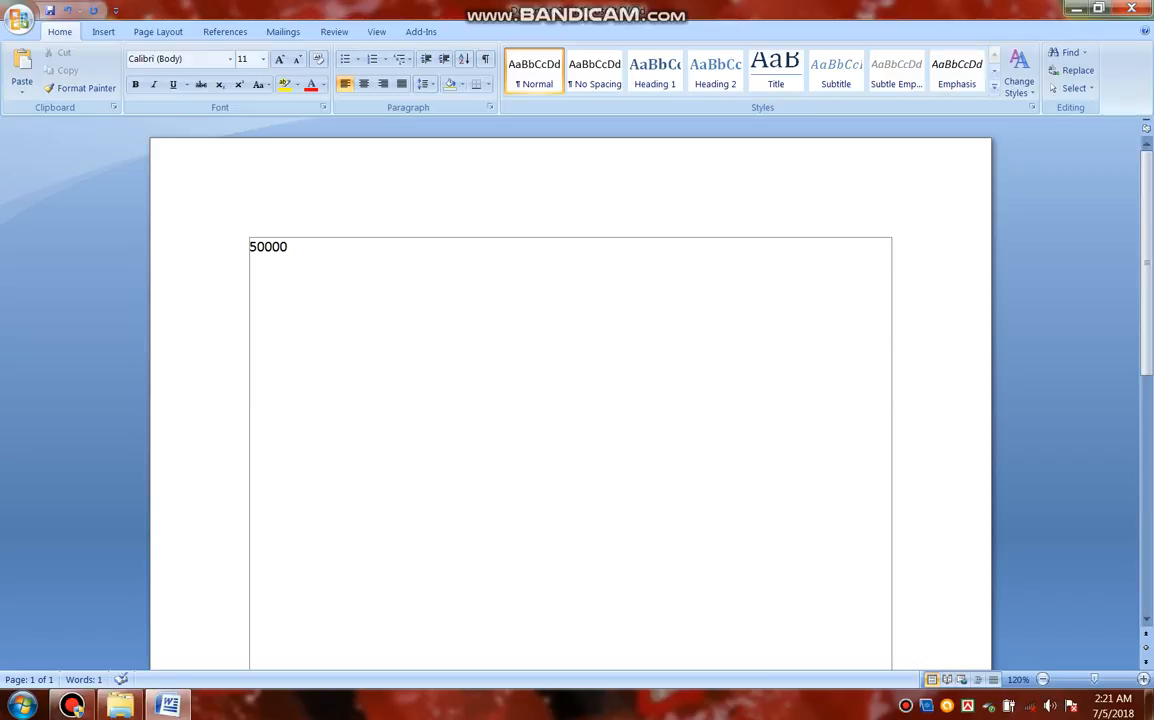
key(ctrl+a)
click(258, 247)
key(ctrl+a)
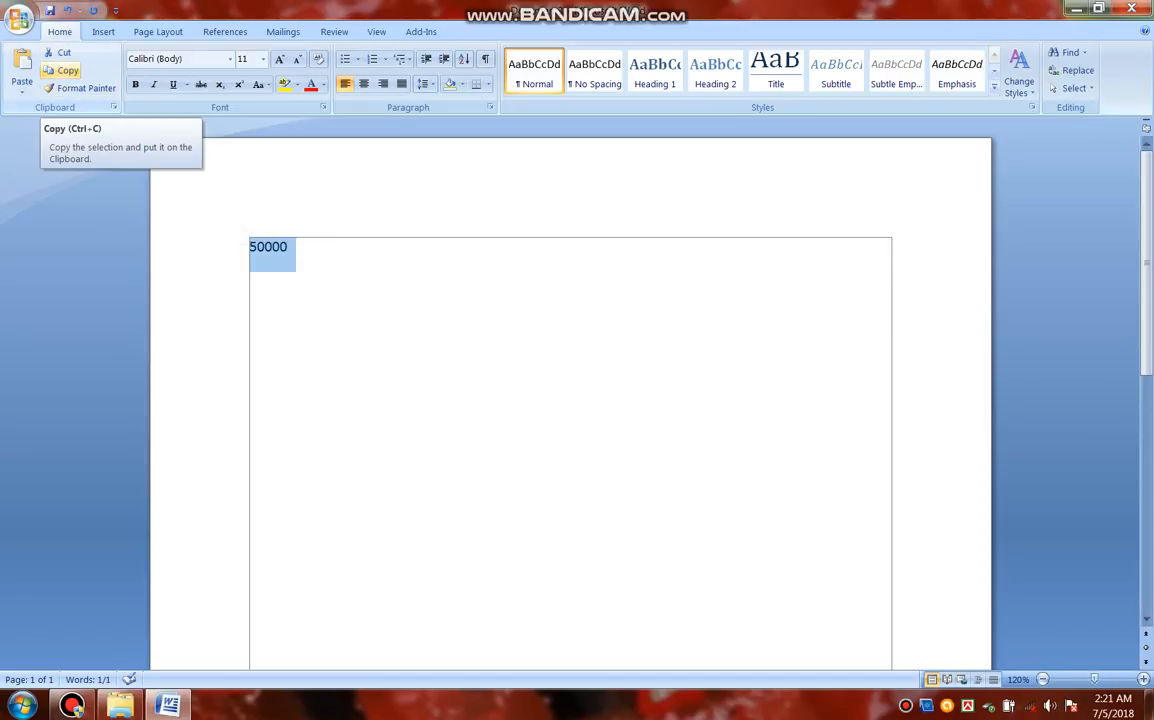
click(64, 70)
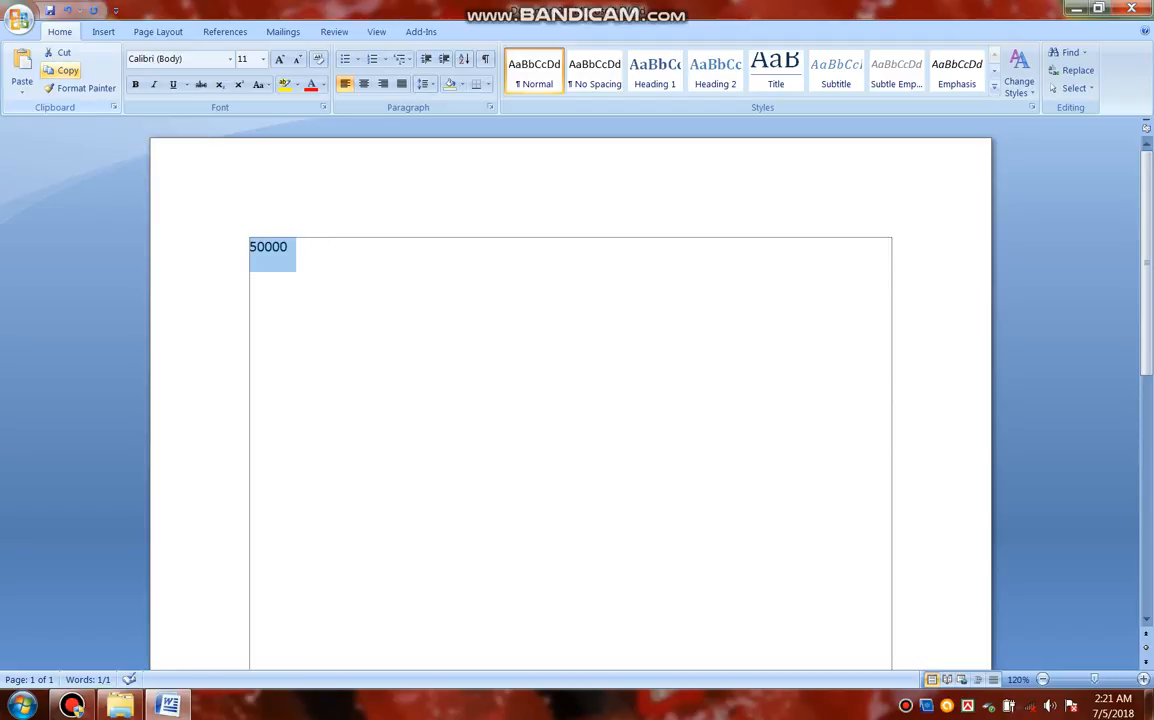
click(288, 247)
key(ctrl+a)
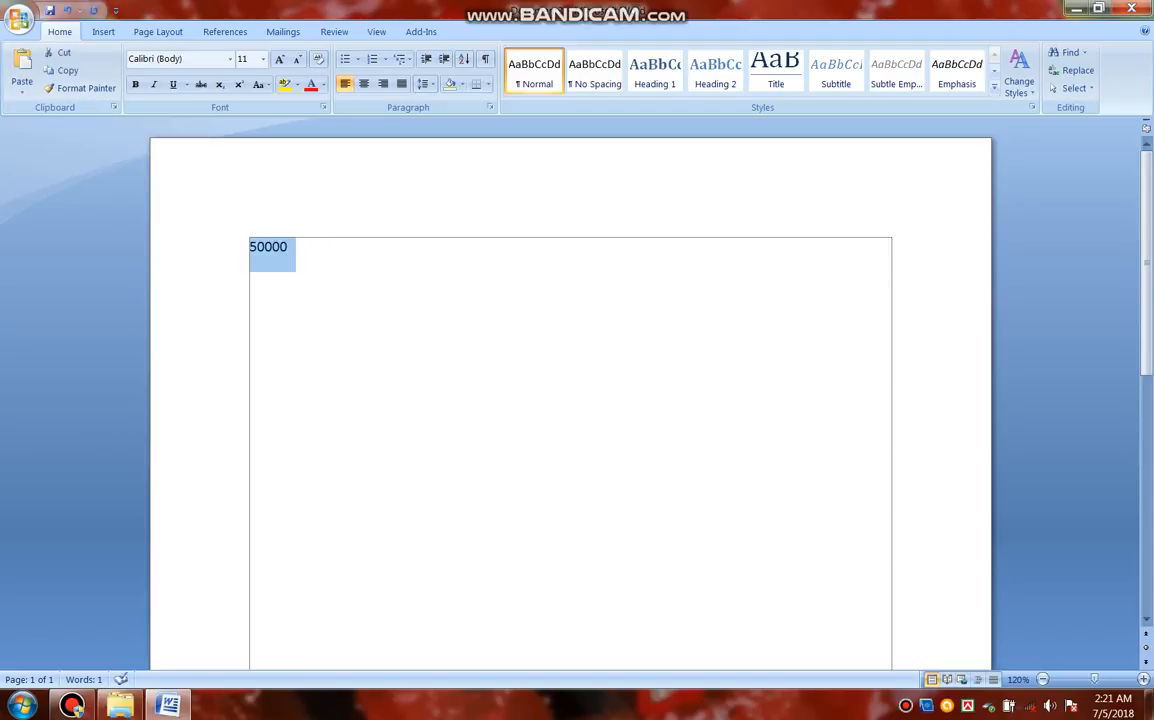
click(288, 247)
drag(288, 247, 250, 247)
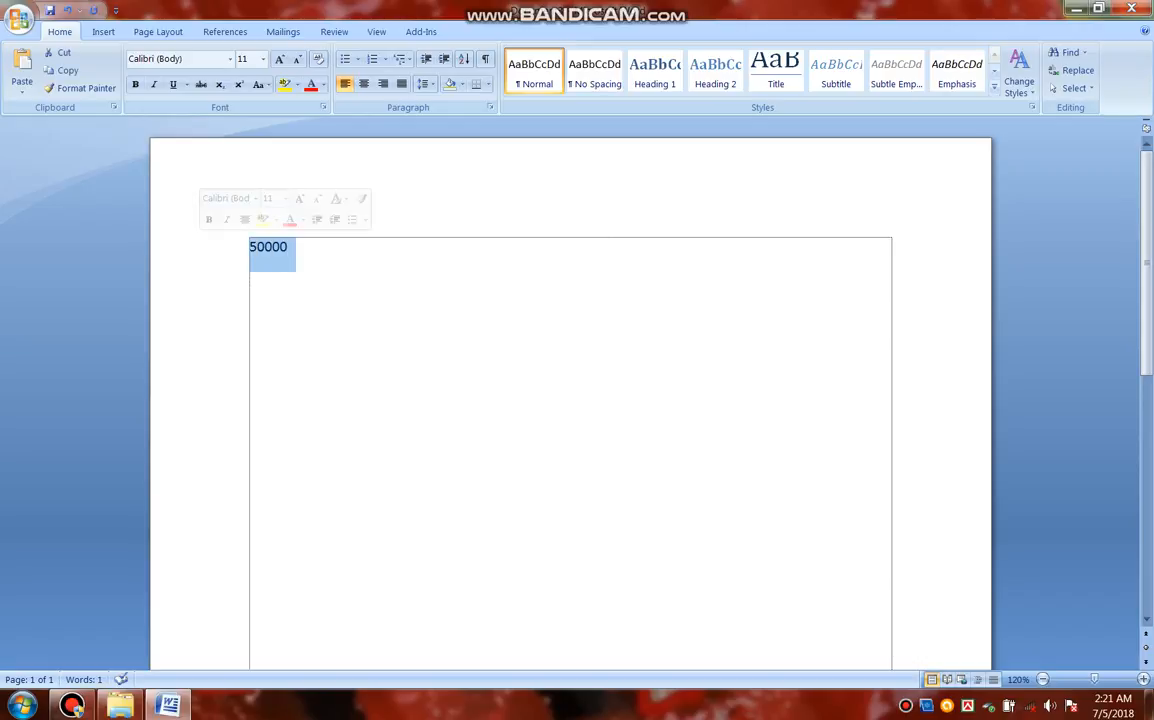
click(64, 70)
click(288, 247)
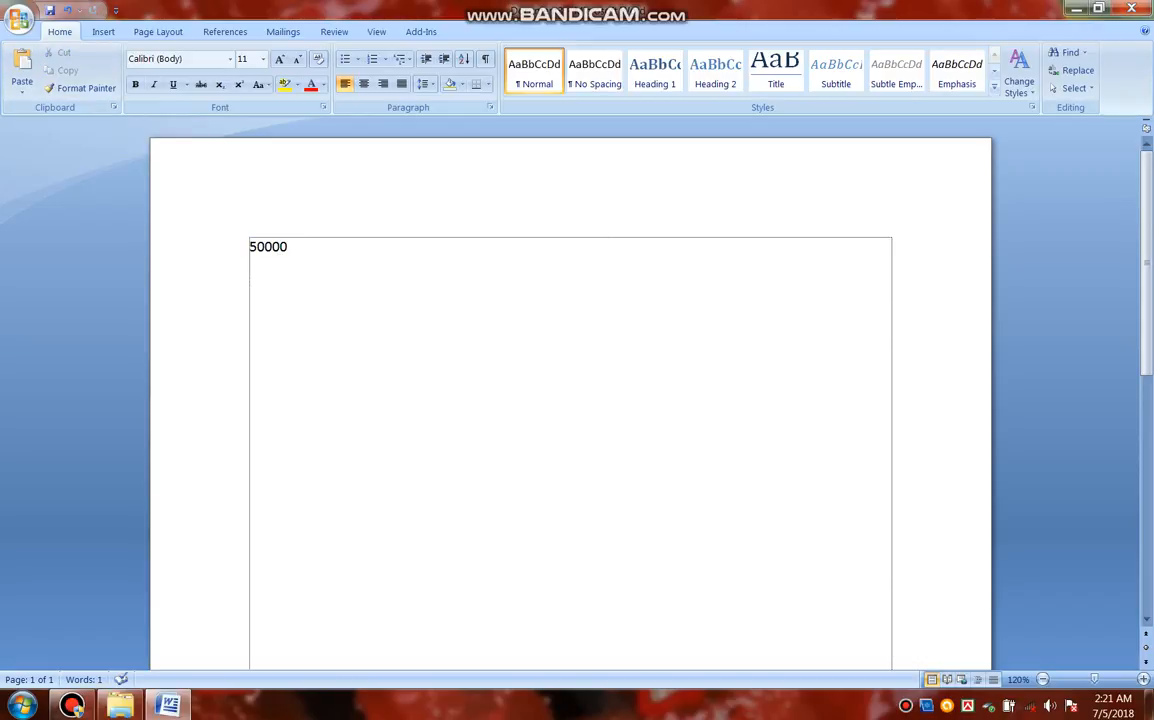
Step: Start a new line below the number and paste the copied 50000 six times on separate lines
key(Return)
right_click(261, 282)
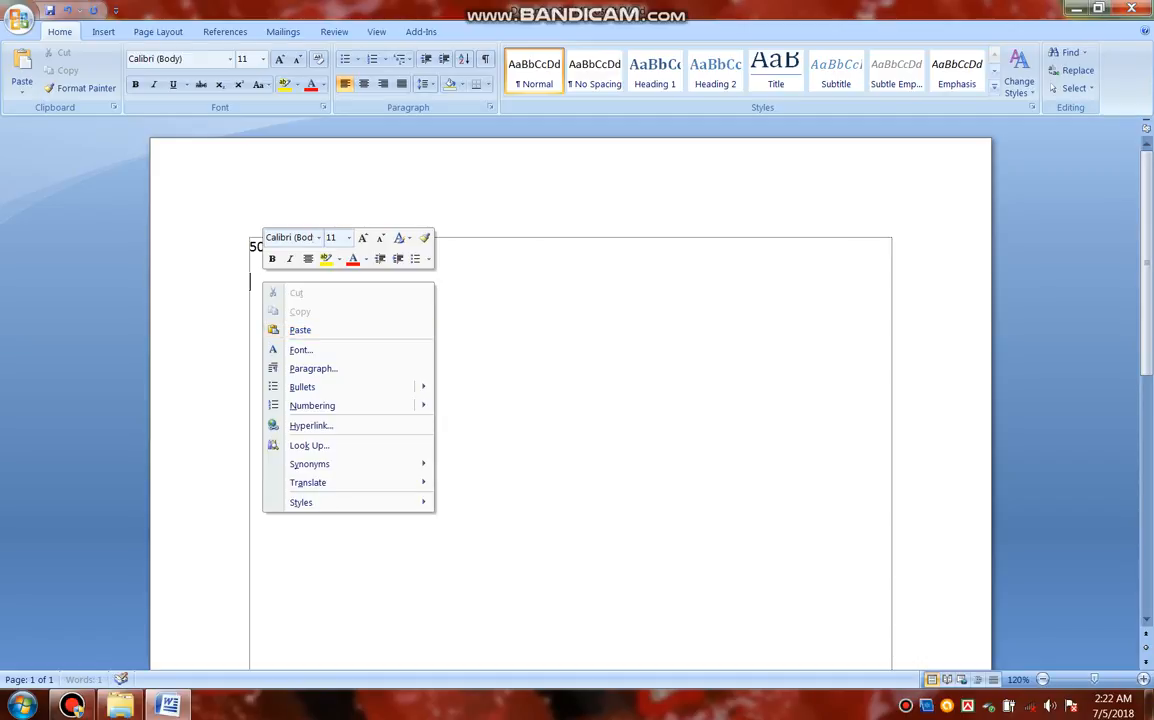
key(Escape)
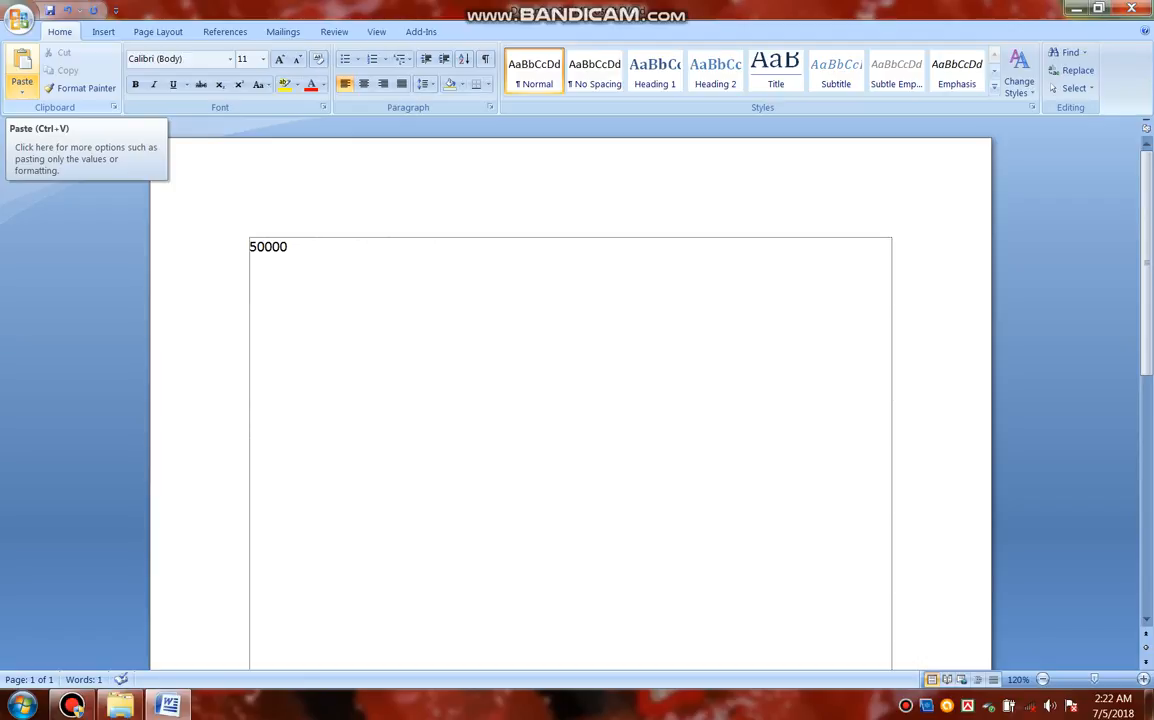
click(22, 86)
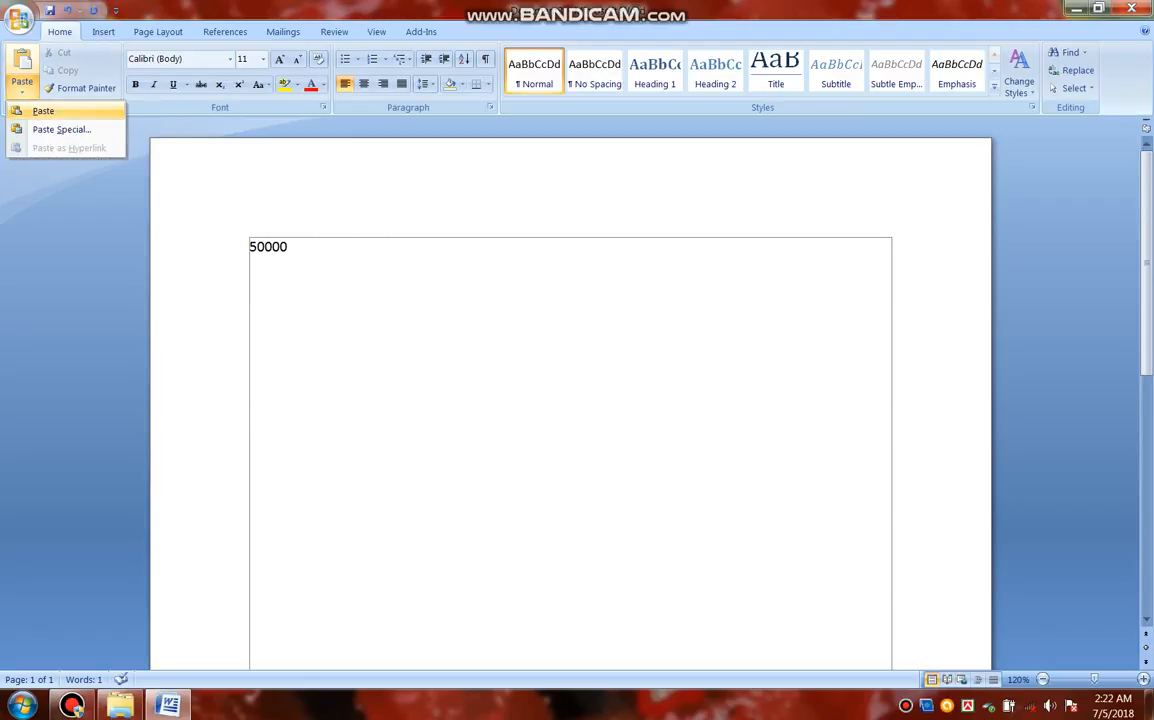
click(43, 111)
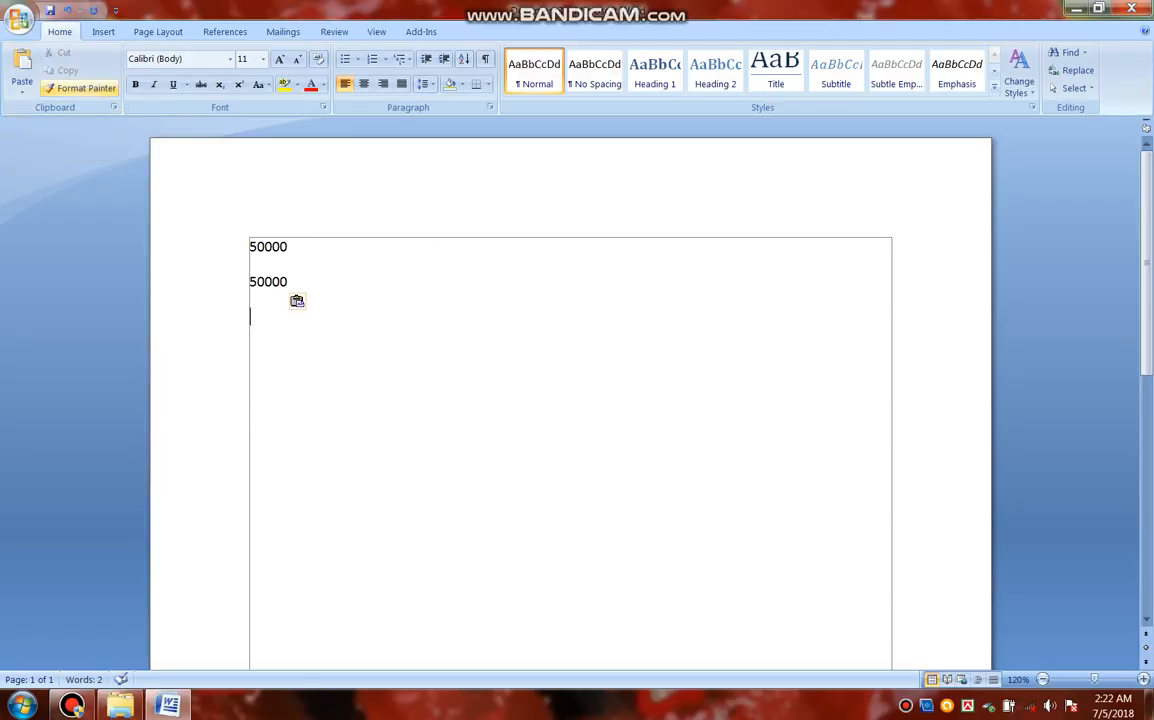
click(22, 86)
click(43, 111)
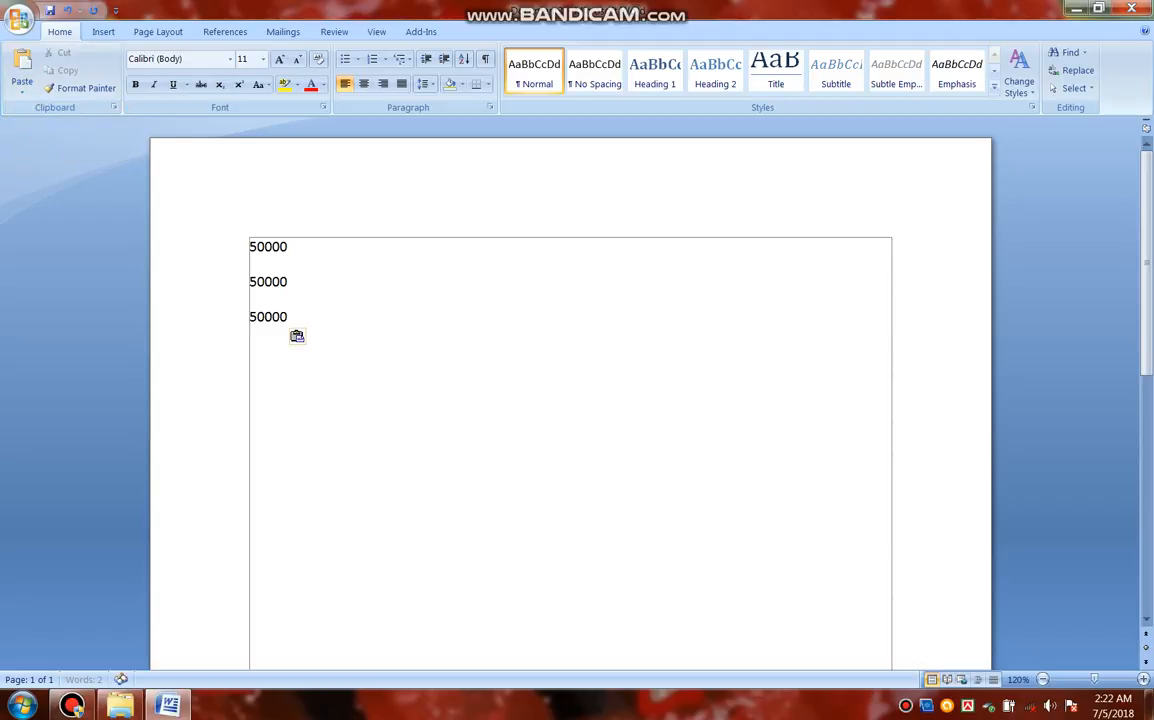
click(22, 62)
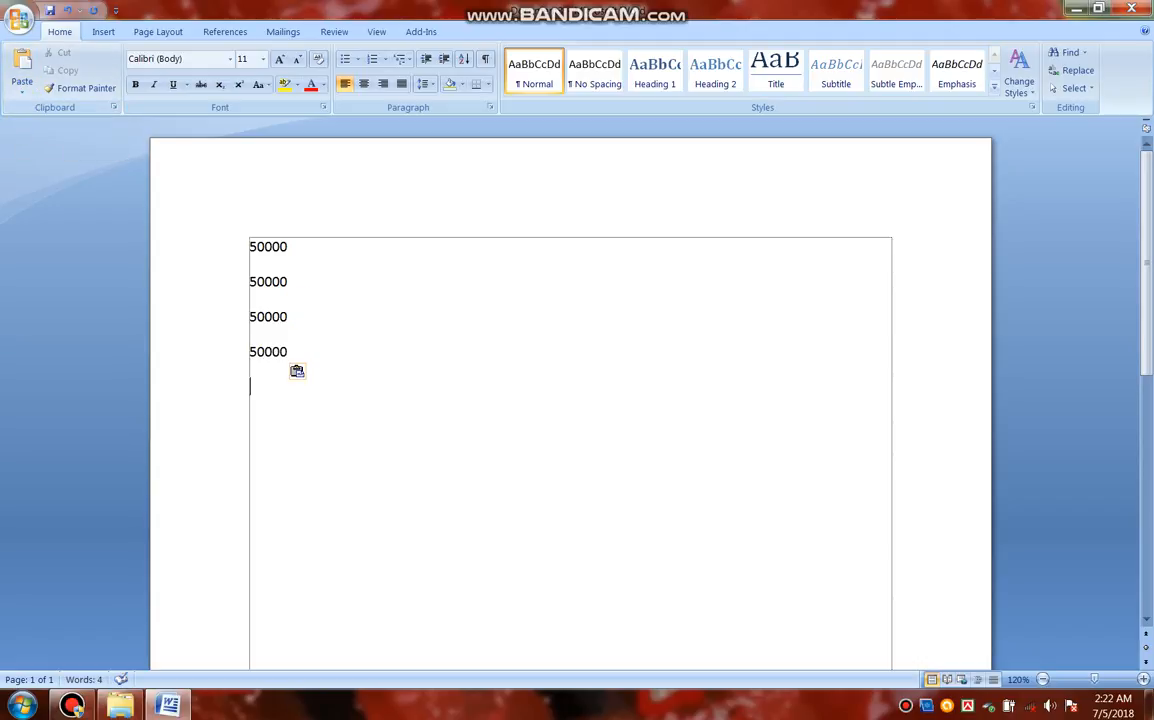
click(22, 62)
click(22, 62)
click(22, 62)
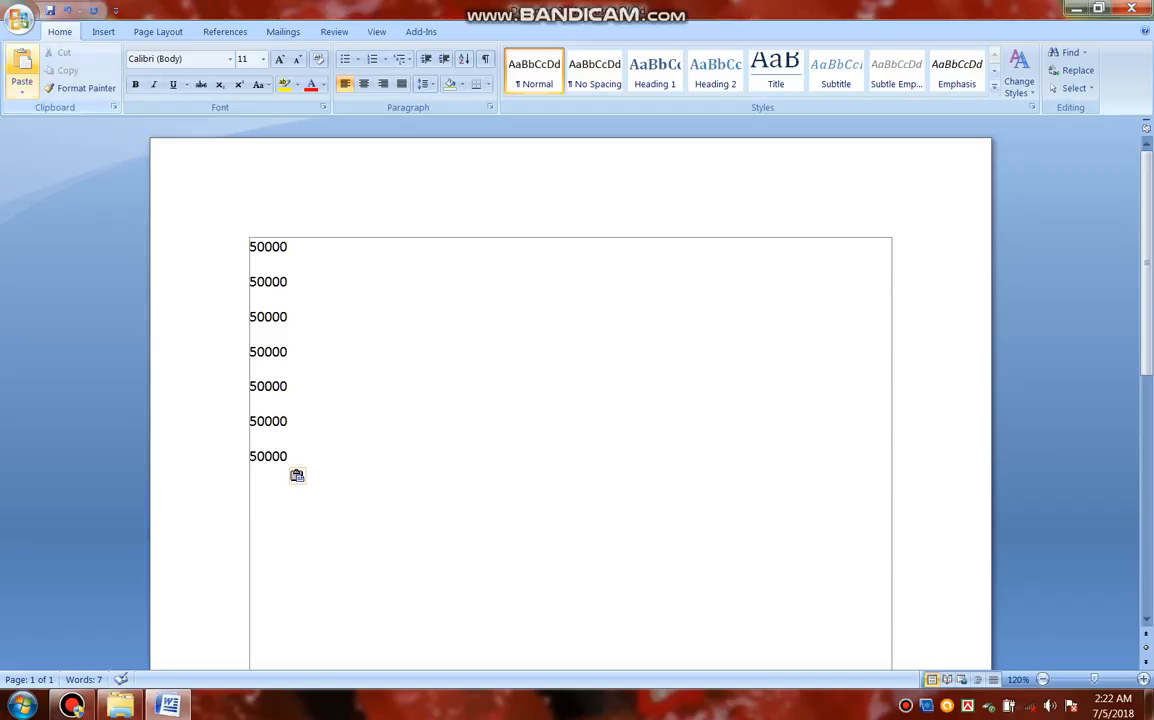
Step: Select the six pasted numbers beneath the first line and cut them from the document
key(shift+Up)
key(shift+Up)
key(shift+Up)
key(shift+Up)
key(shift+Up)
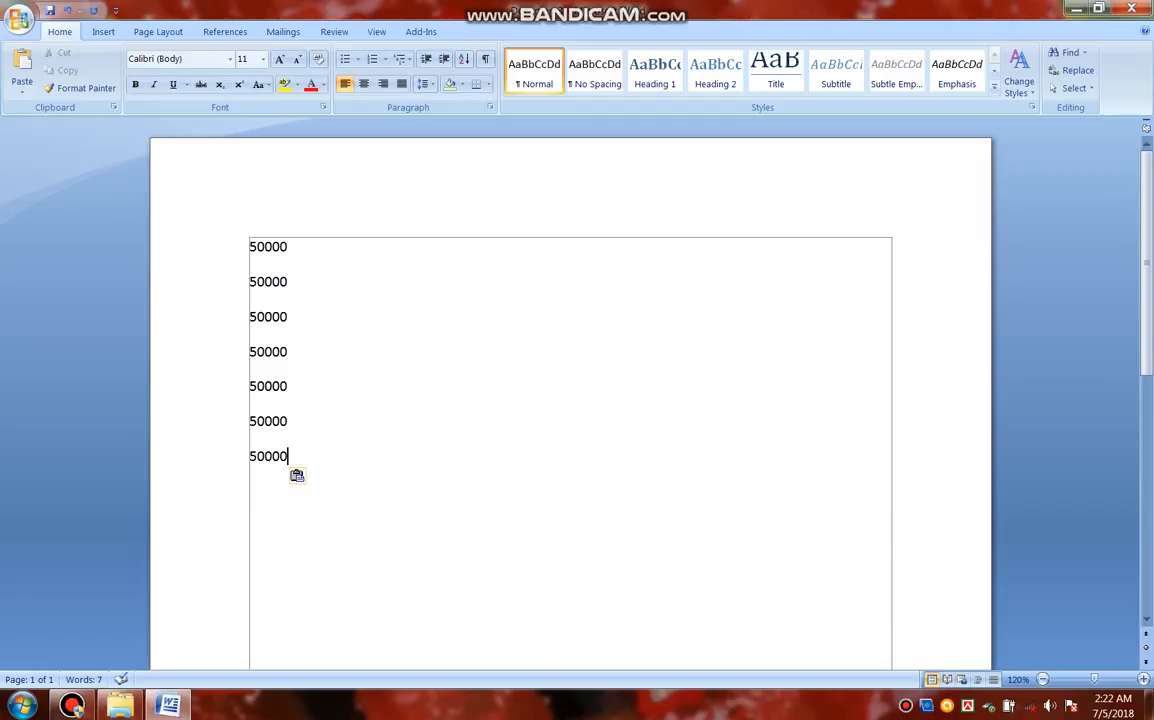
key(shift+Up)
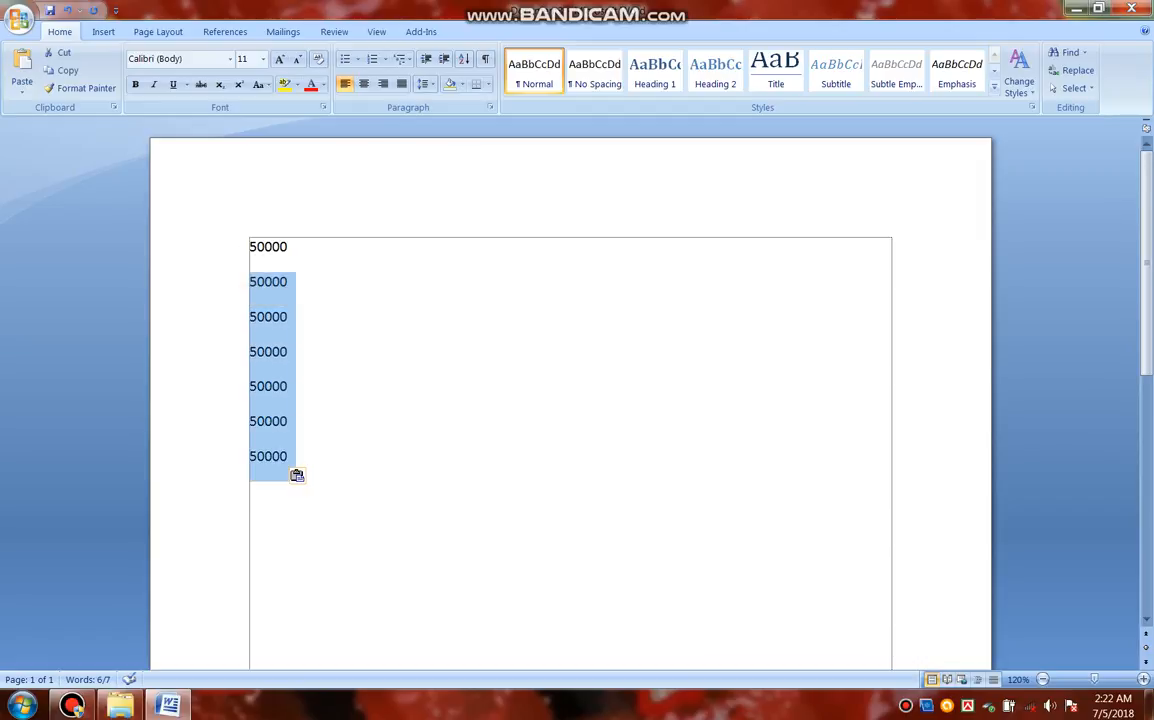
key(Down)
key(shift+Up)
key(shift+Up)
key(shift+Up)
key(shift+Up)
key(shift+Up)
key(shift+Up)
key(ctrl+c)
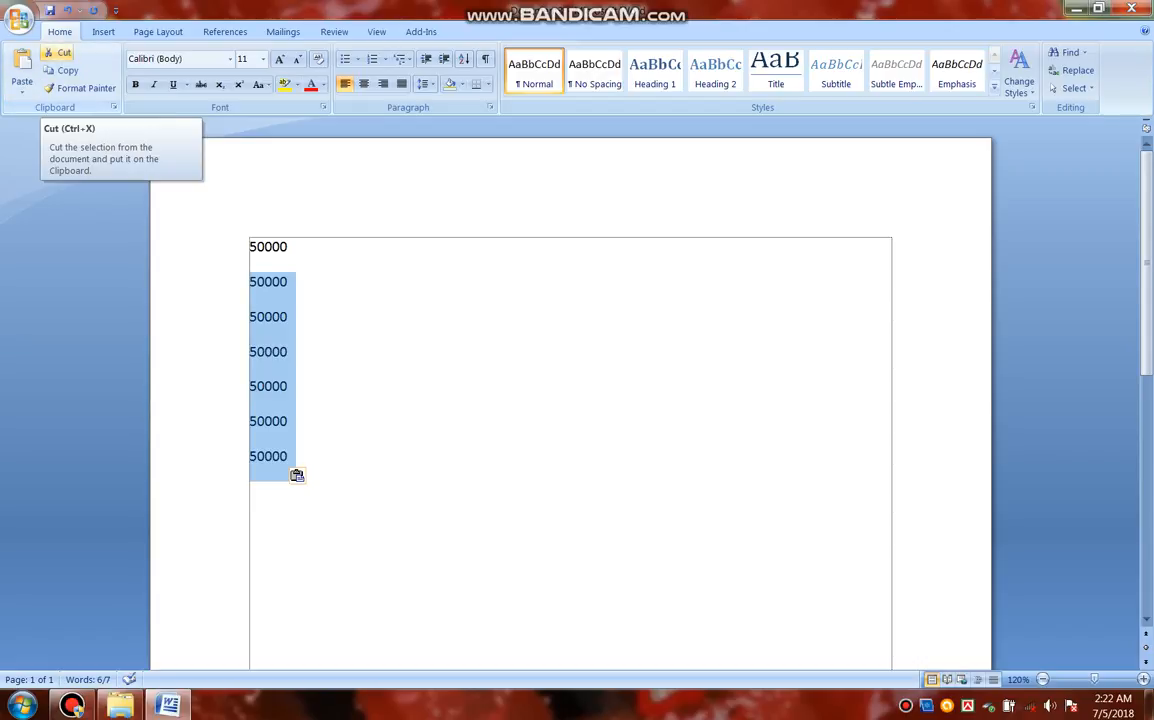
click(58, 52)
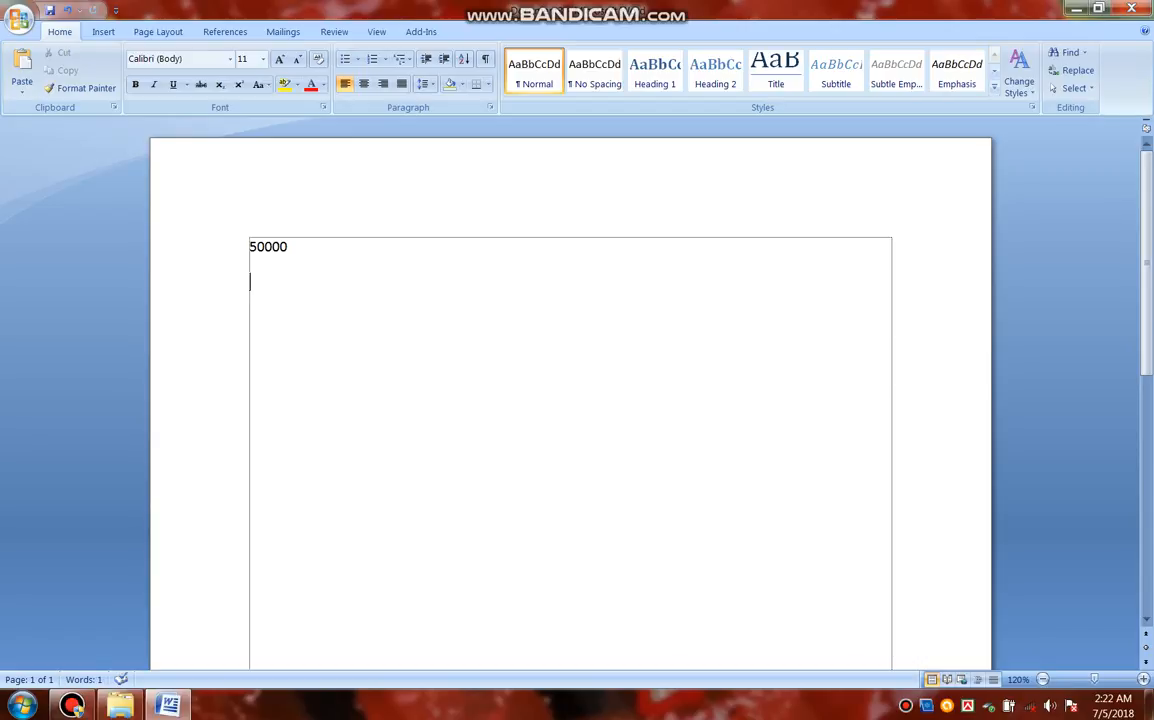
Step: Paste the six cut 50000 lines several blank lines below the first number
scroll(570, 400, down, 2)
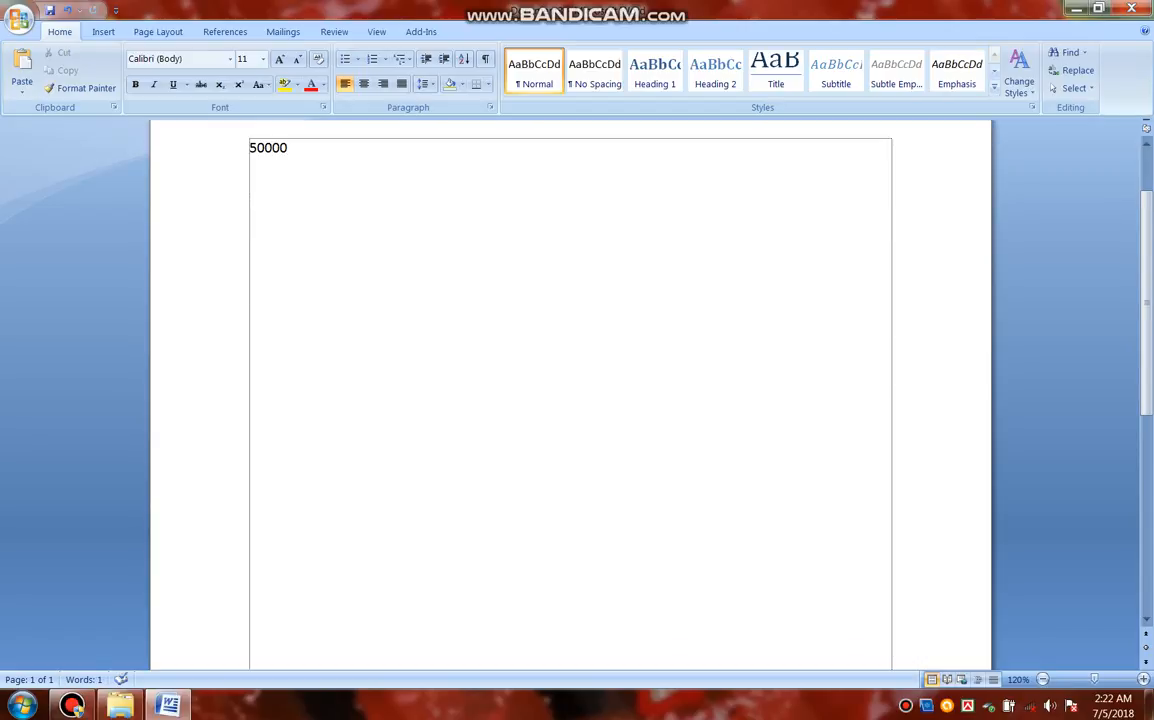
click(250, 392)
key(shift+F10)
key(Down)
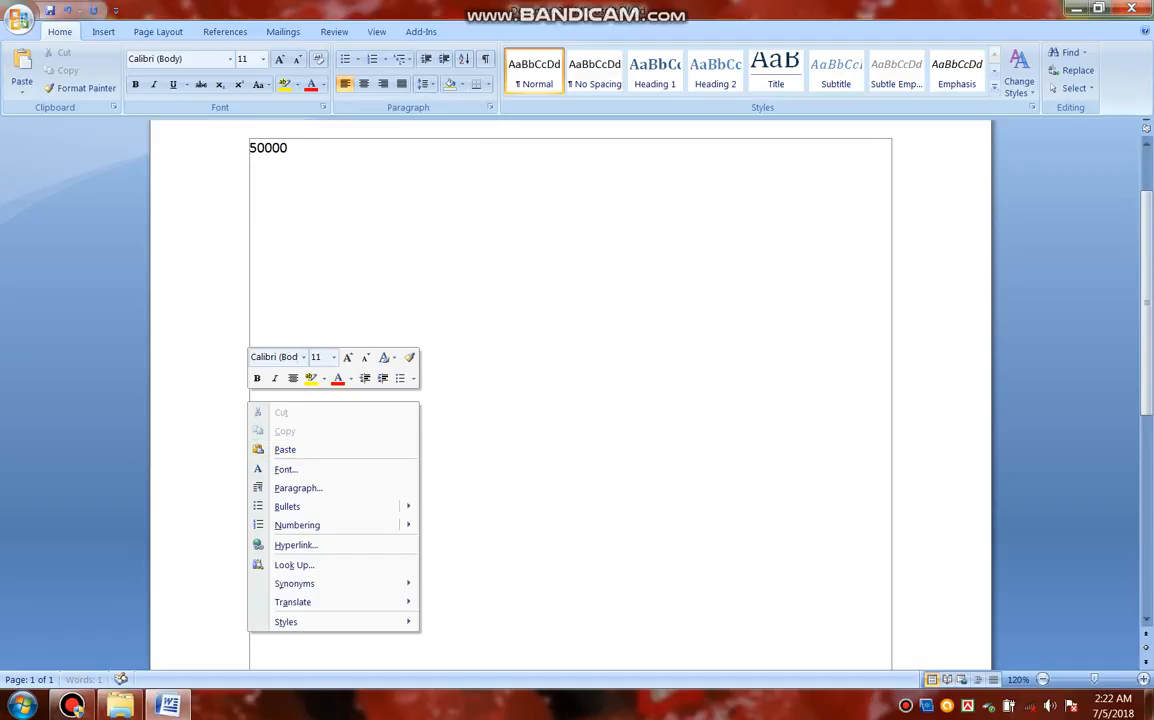
click(22, 88)
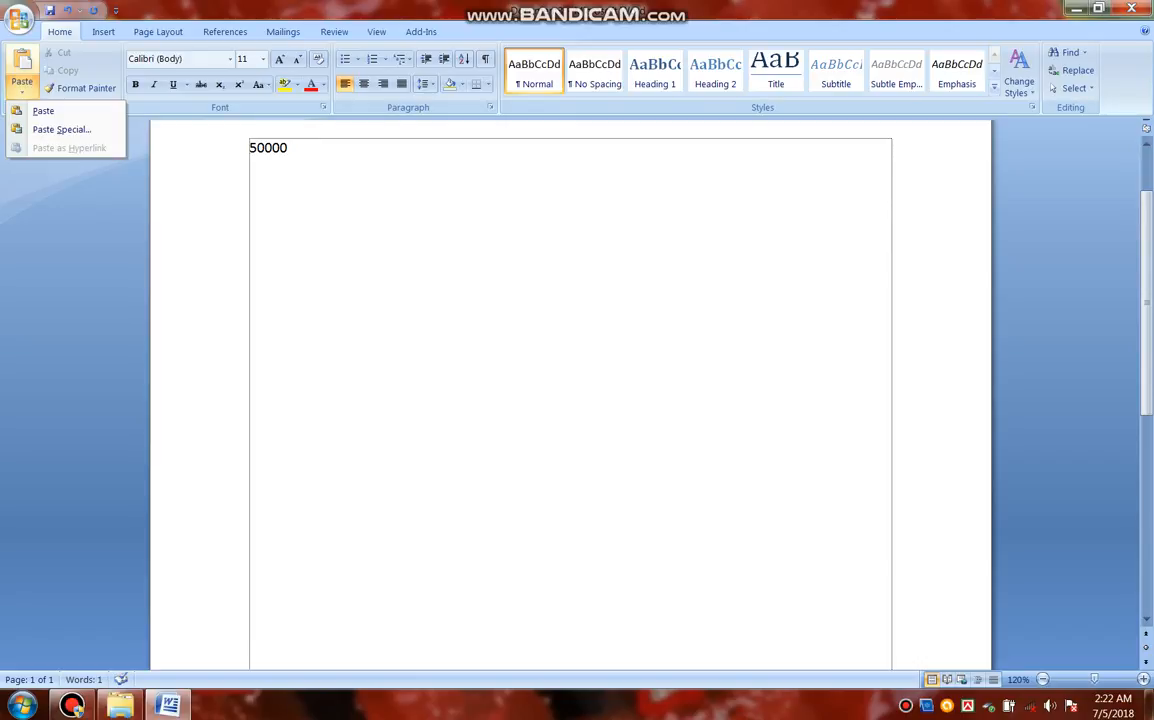
key(Down)
key(Return)
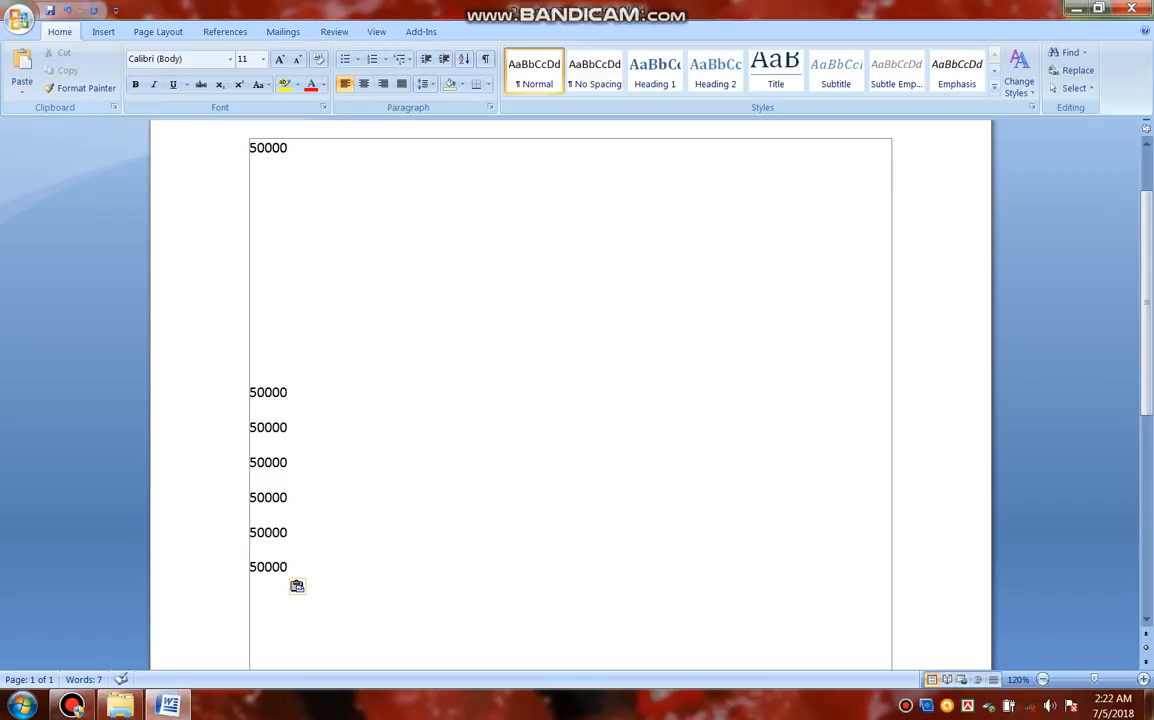
Step: Paste the same block of six numbers twice more directly beneath the pasted lines
key(alt+h)
key(v)
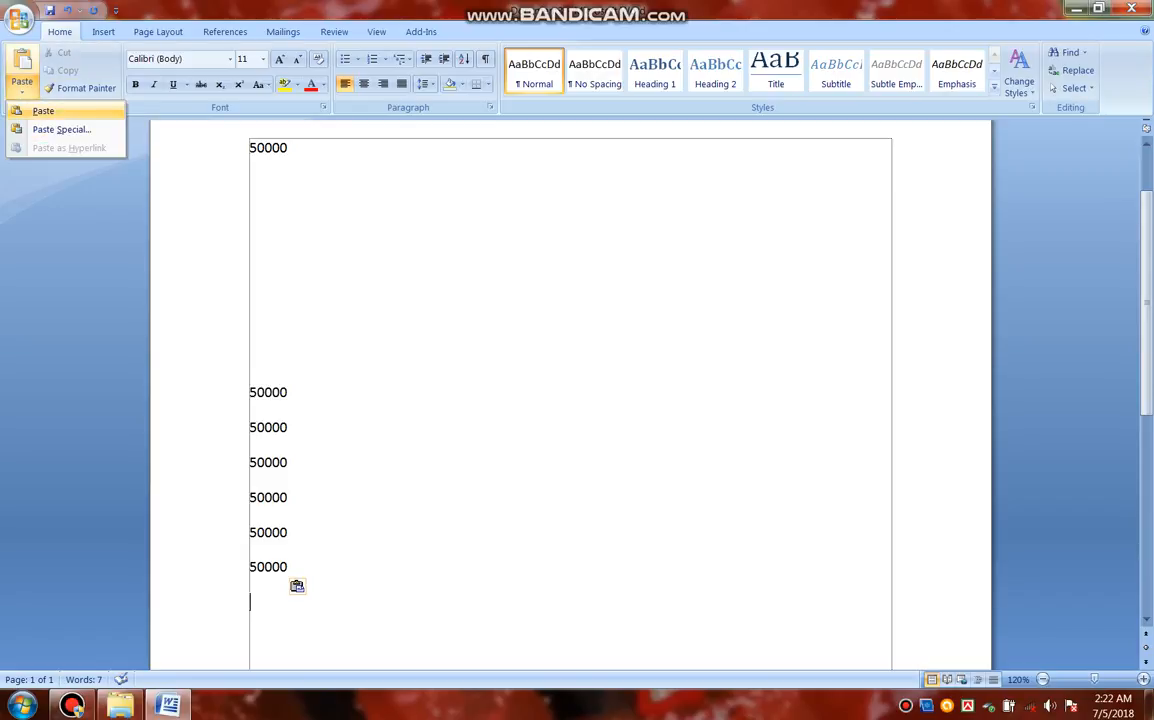
click(43, 111)
click(22, 62)
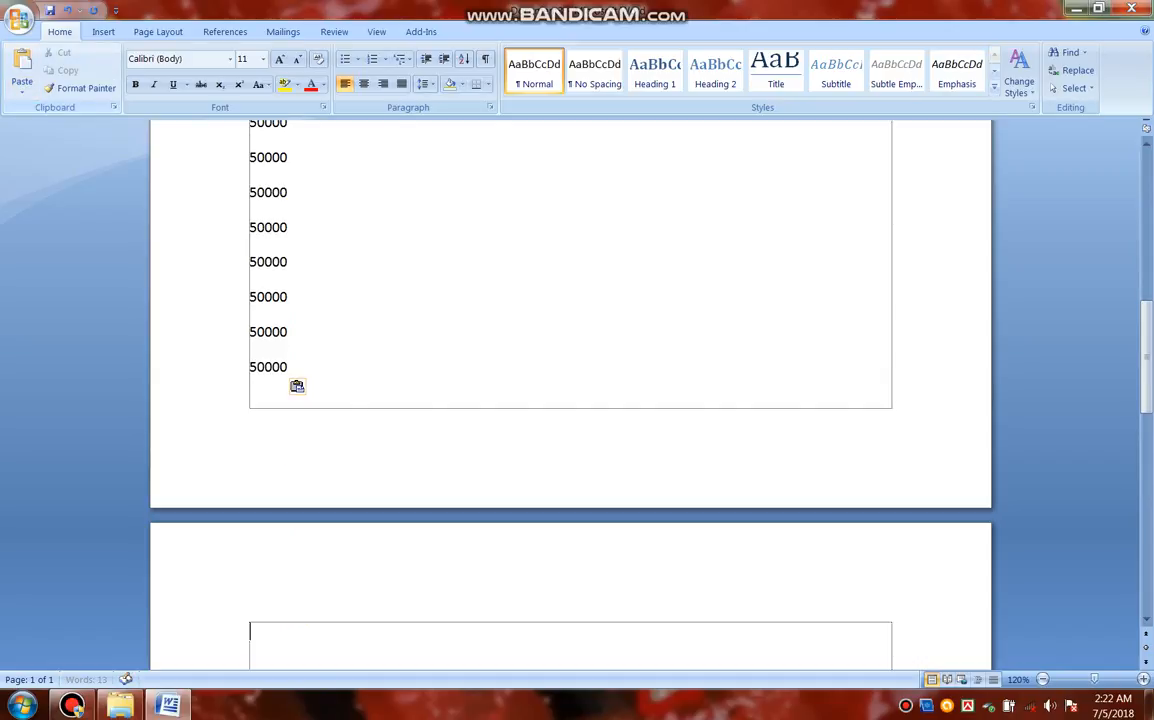
Step: Delete all the 50000 entries and blank lines from the document
scroll(570, 400, up, 5)
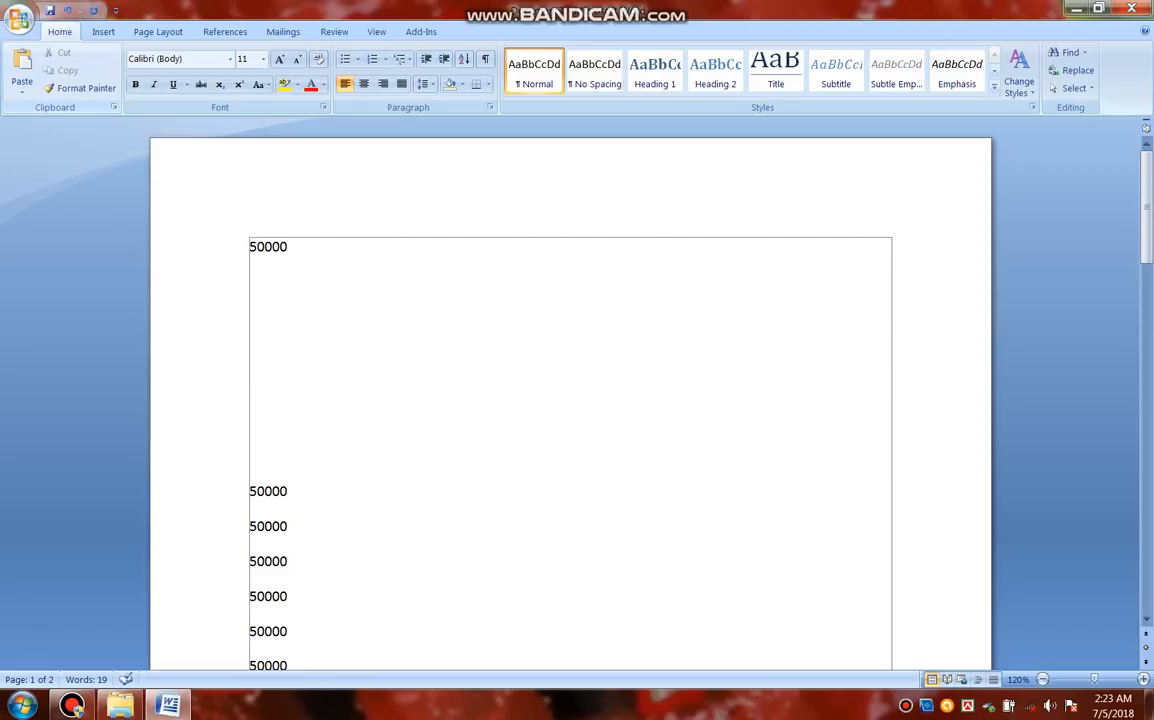
click(80, 88)
key(Escape)
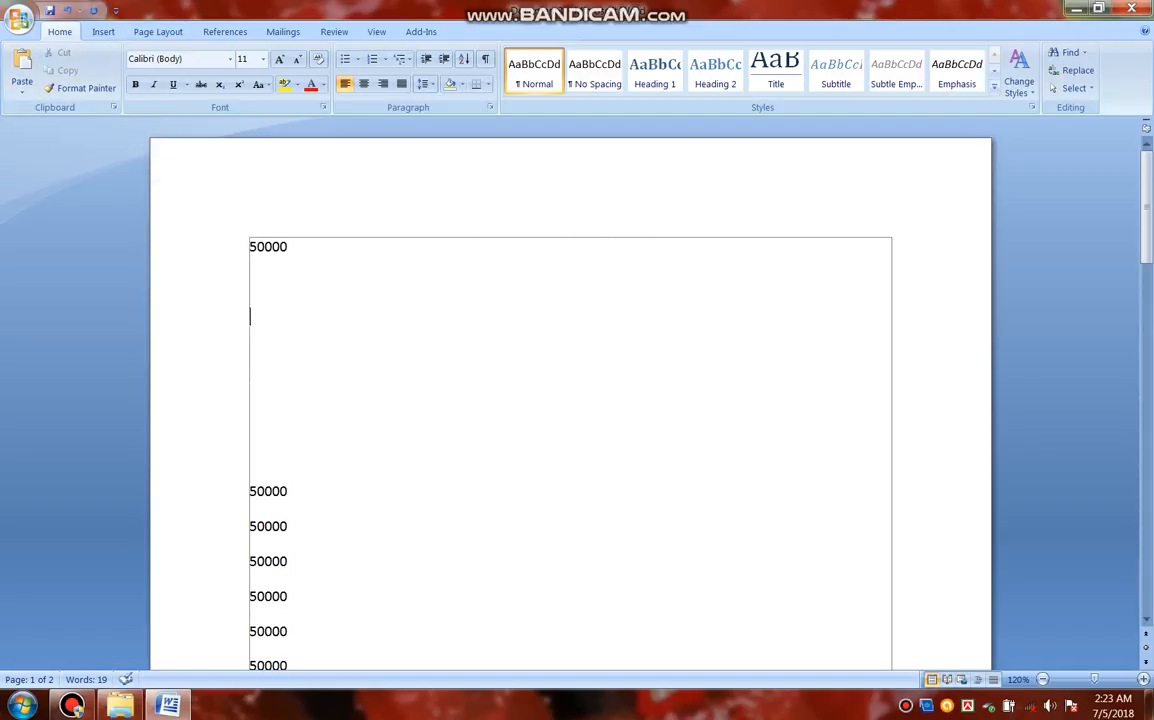
drag(256, 665, 249, 246)
key(Delete)
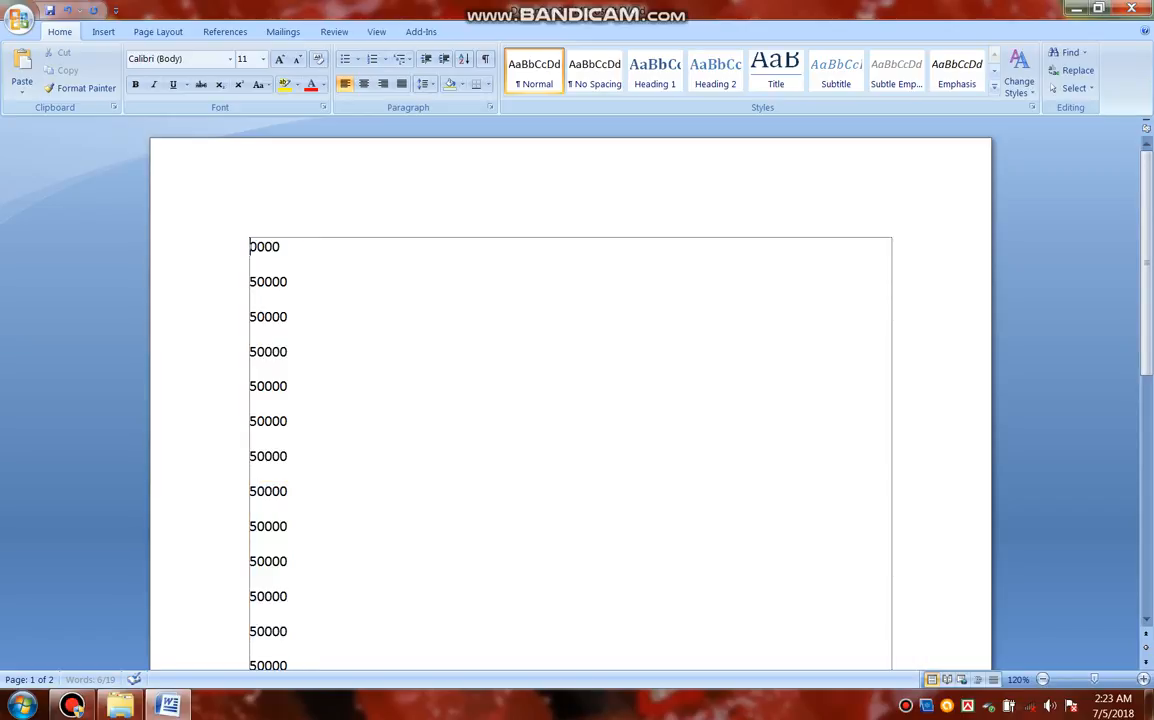
key(ctrl+a)
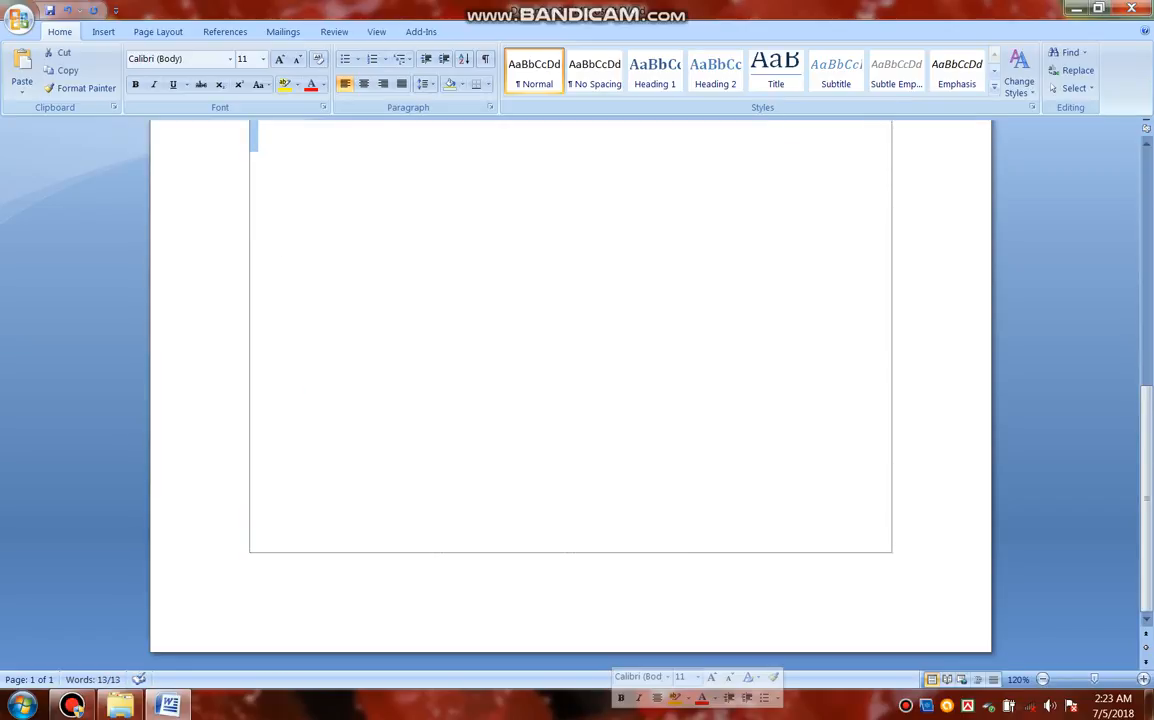
key(Delete)
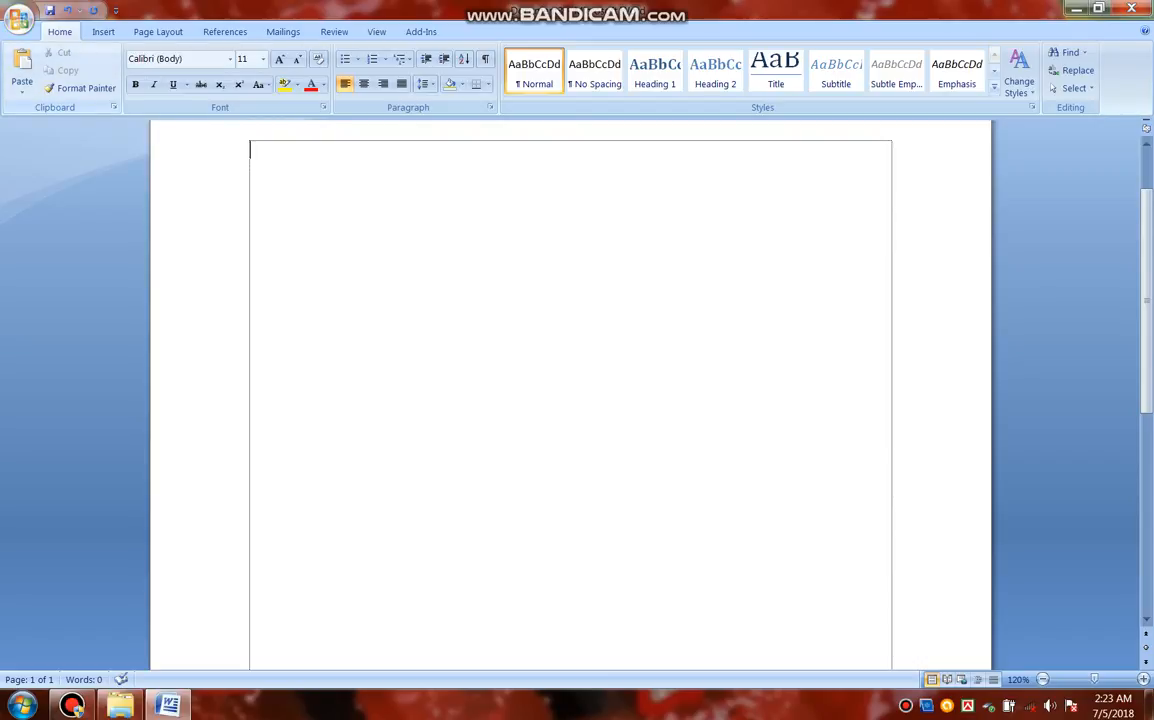
Step: Enter 2000a on the first line and copy the whole line to the clipboard
text(2000)
scroll(570, 400, up, 2)
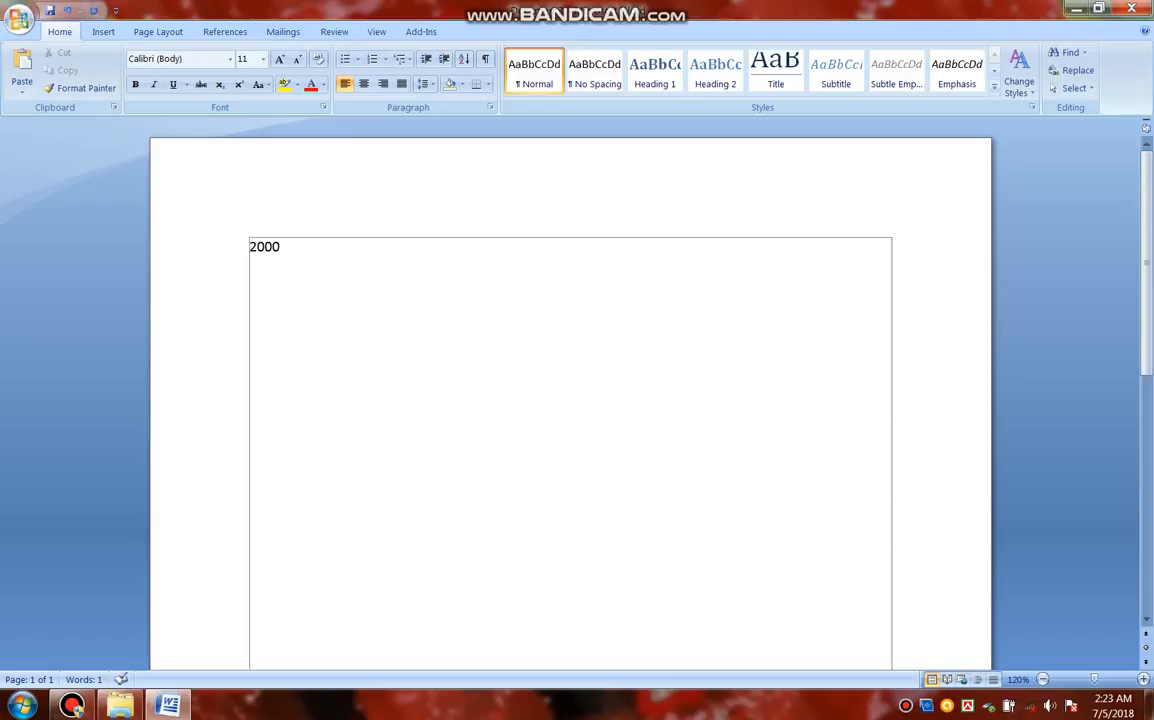
text(a)
key(ctrl+a)
key(ctrl+c)
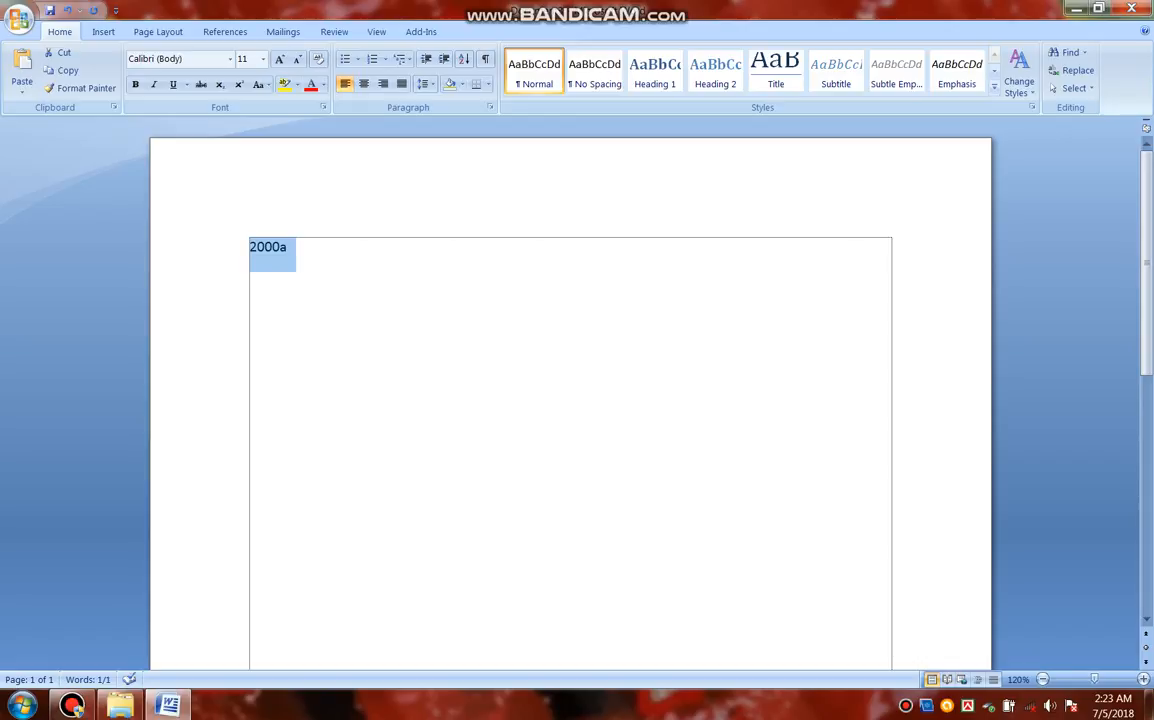
Step: Start a new line below 2000a and paste the copied text seven times, dismissing the color scheme dialog
click(287, 247)
key(Return)
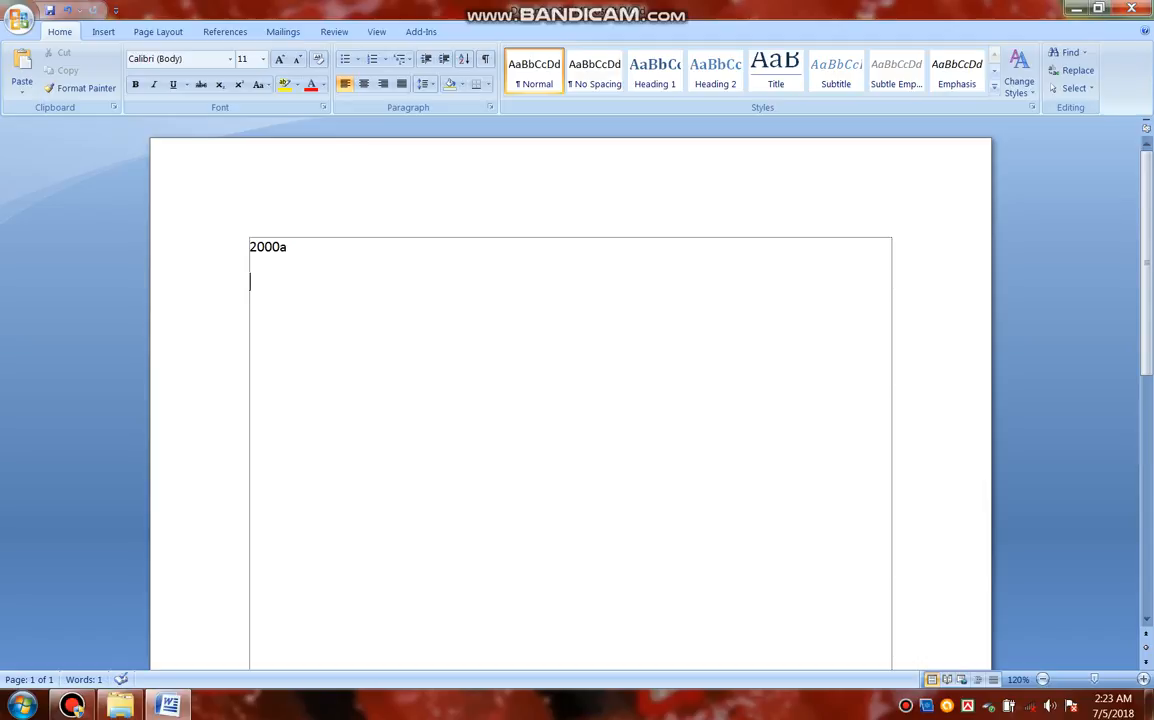
key(ctrl+v)
text(v)
key(ctrl+v)
key(ctrl+v)
key(ctrl+v)
key(ctrl+v)
key(ctrl+v)
key(ctrl+v)
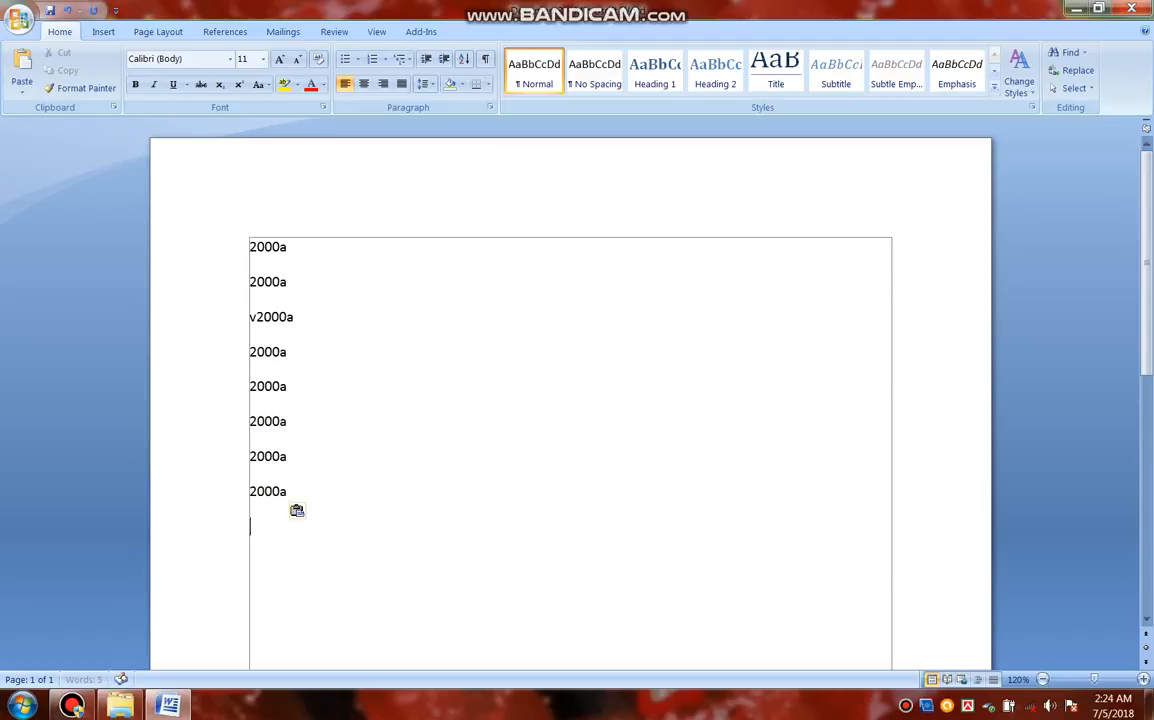
text(v)
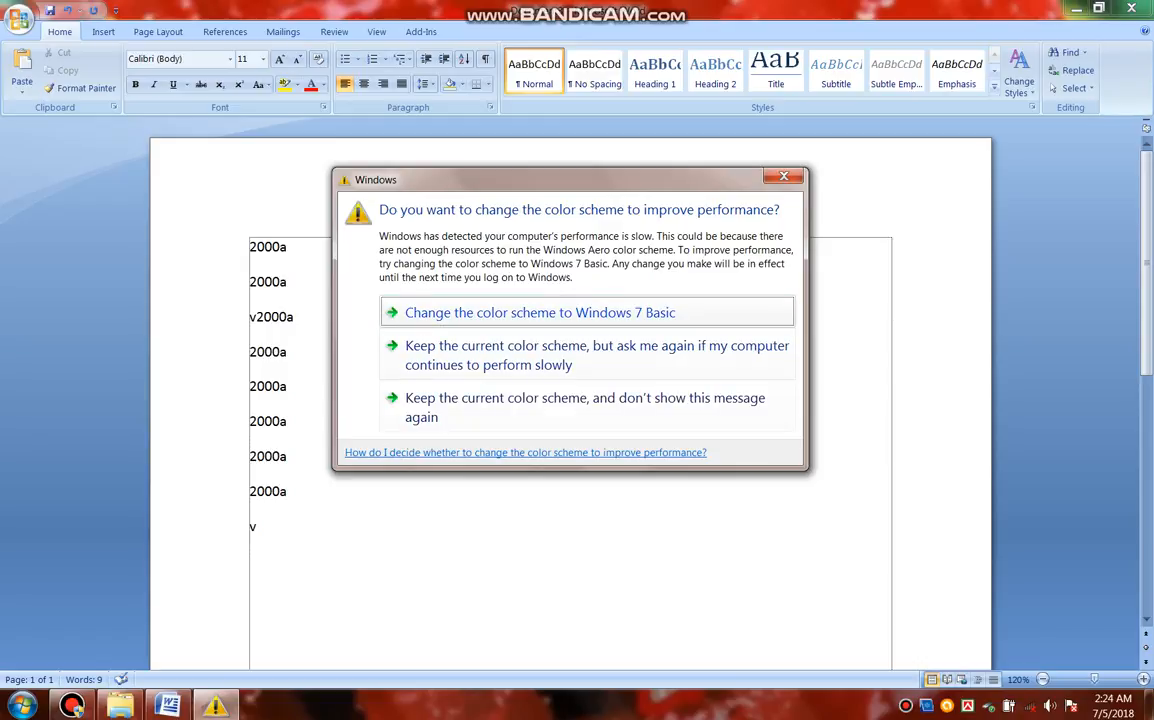
key(Escape)
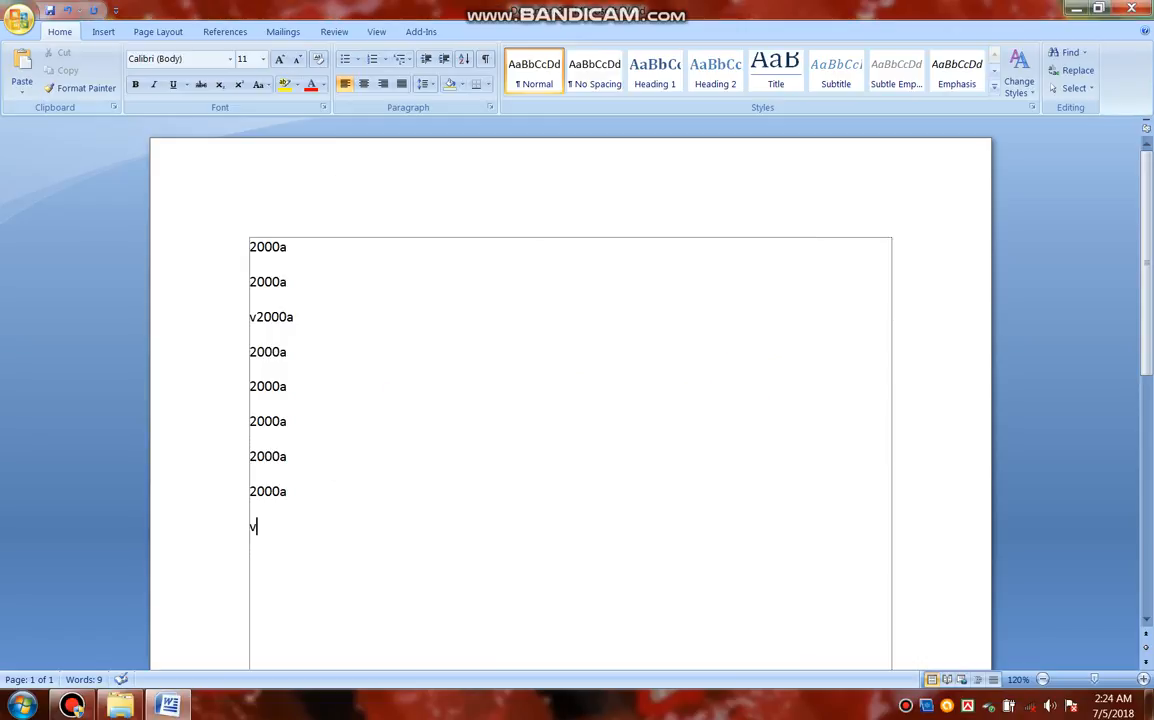
Step: Select the seven pasted lines beneath the first 2000a and cut them from the document
key(Home)
key(shift+Up)
key(shift+Up)
key(shift+Up)
key(shift+Up)
key(shift+Up)
key(shift+Up)
key(shift+Up)
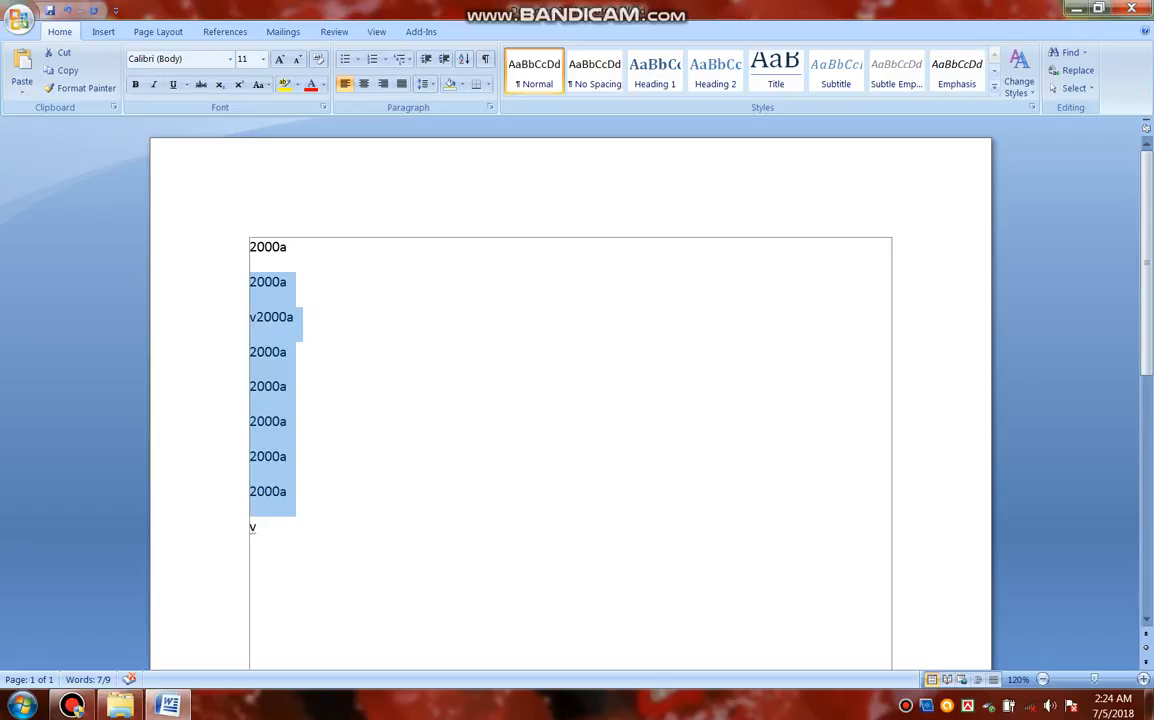
key(Delete)
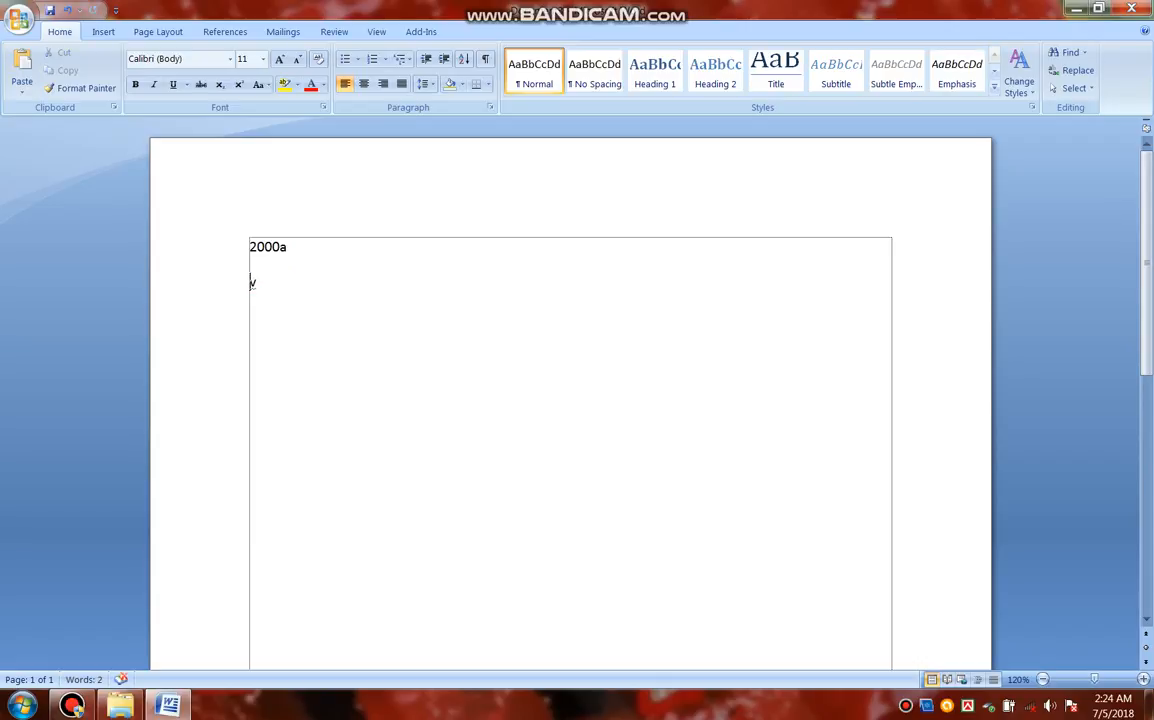
Step: Replace the v on the second line with V and insert eight line breaks after it
key(Delete)
text(V)
key(Return)
key(Return)
key(Return)
key(Return)
key(Return)
key(Return)
key(Return)
key(Return)
Step: Paste the cut 2000a lines repeatedly below the blank lines, removing the stray vv between pastes
key(ctrl+v)
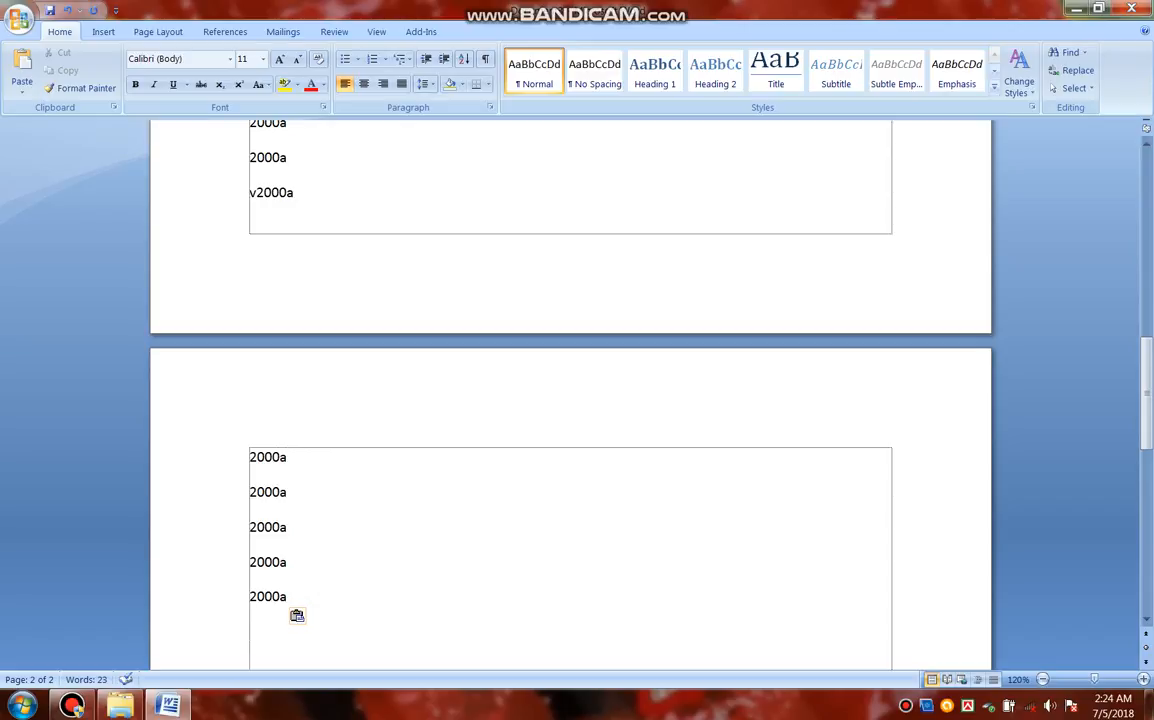
key(ctrl+v)
text(vv)
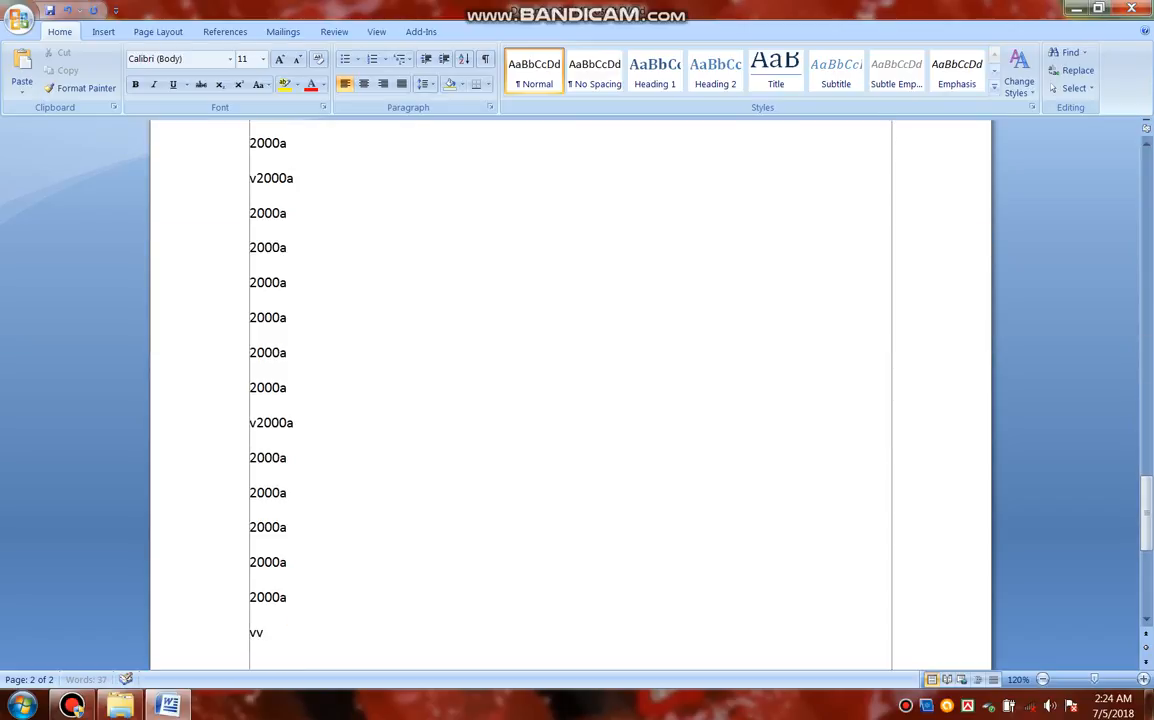
key(BackSpace)
key(BackSpace)
key(ctrl+v)
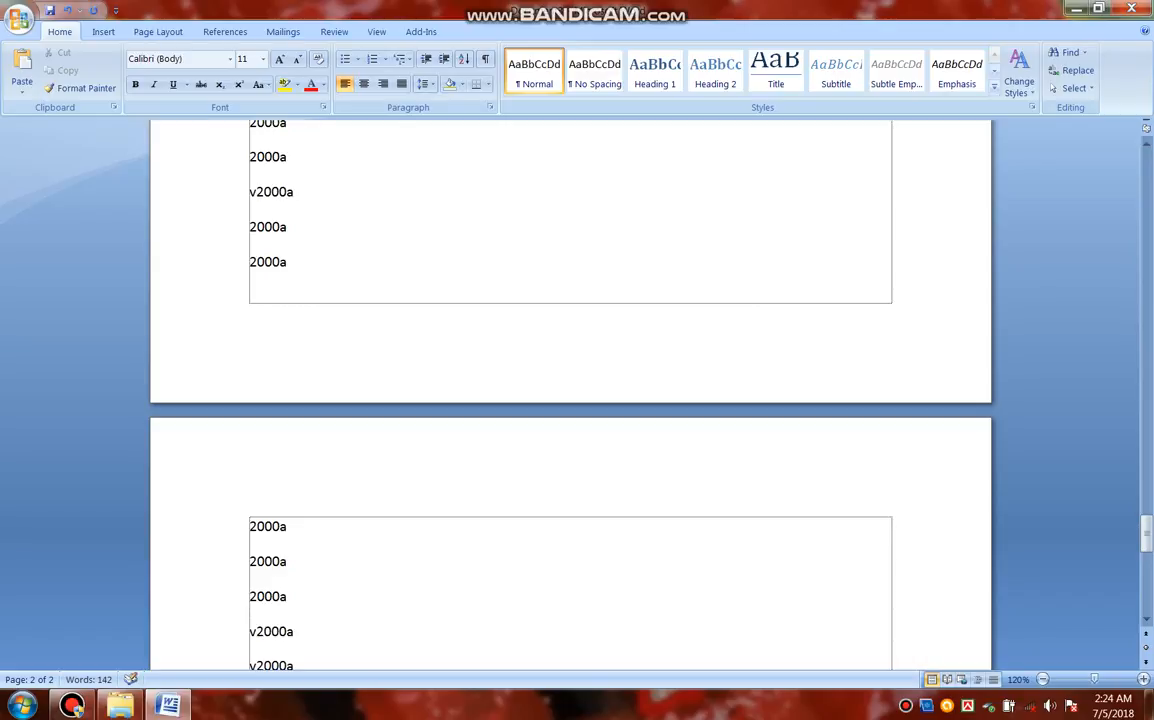
Step: Delete all the pasted 2000a text across the pages so the document is blank
scroll(570, 400, up, 15)
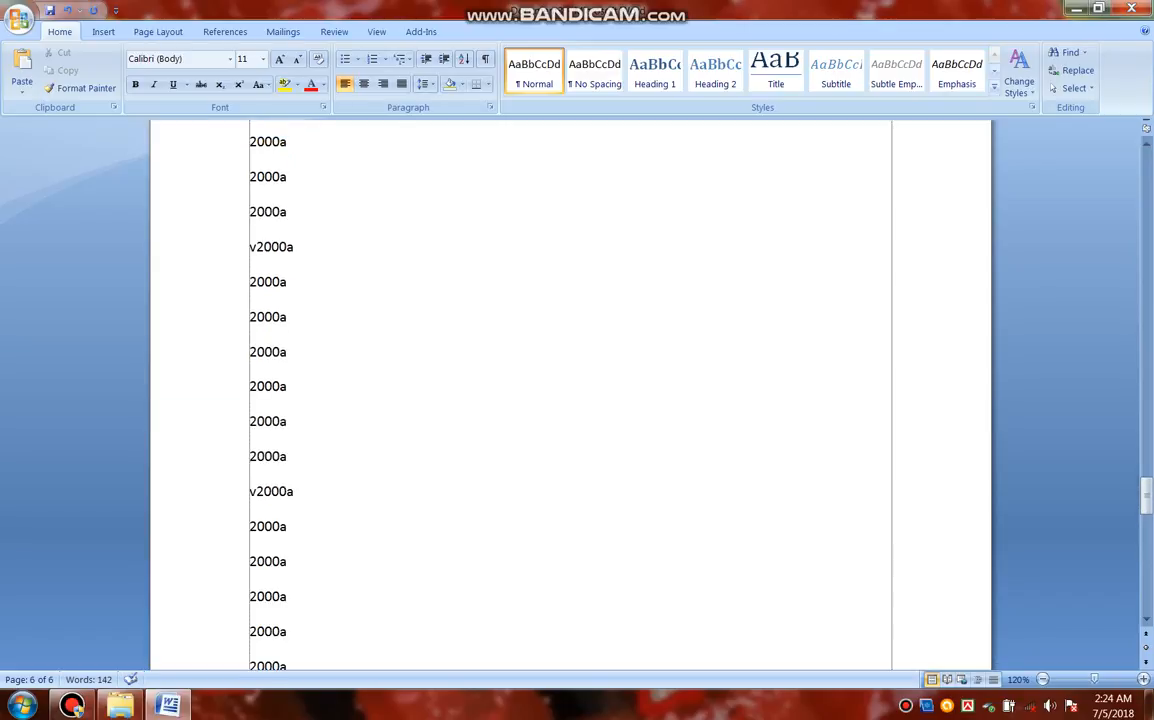
scroll(570, 400, up, 10)
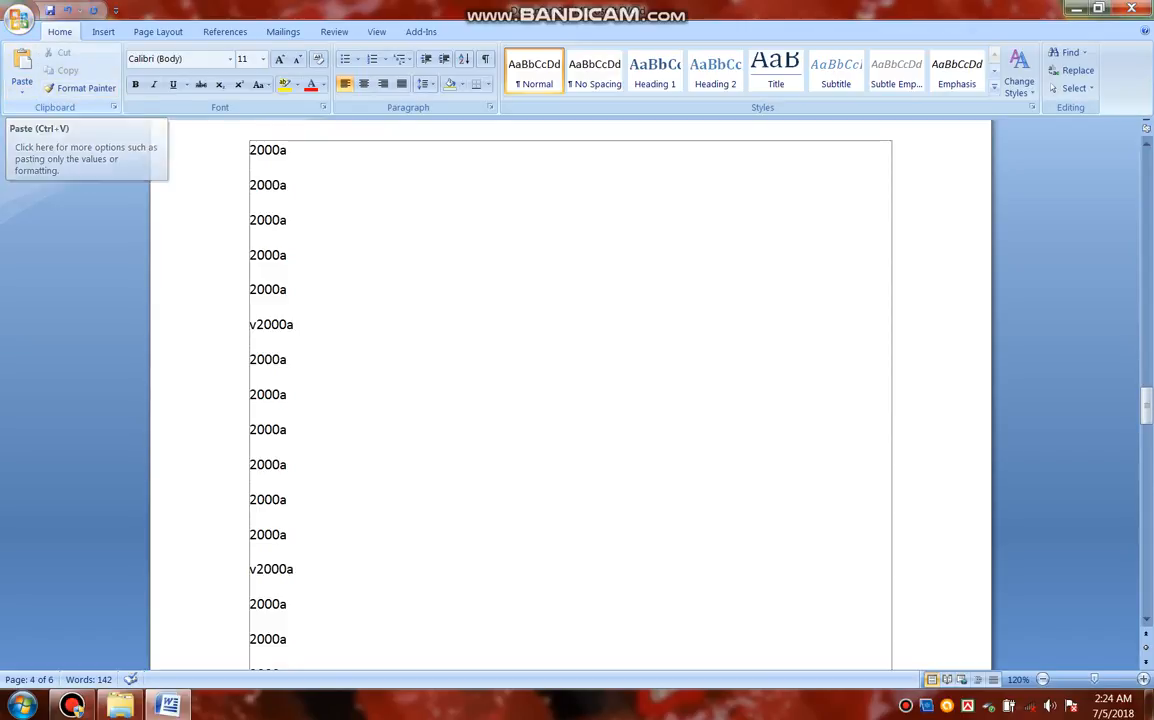
scroll(570, 400, up, 3)
scroll(570, 400, up, 5)
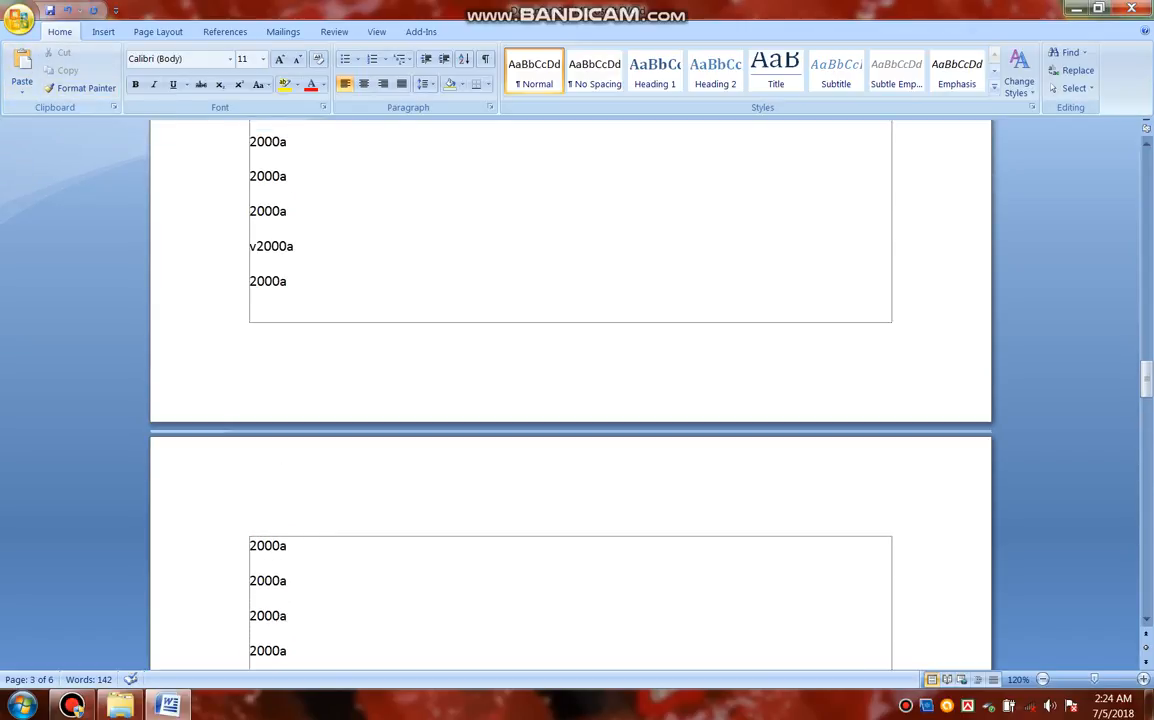
click(19, 19)
key(Escape)
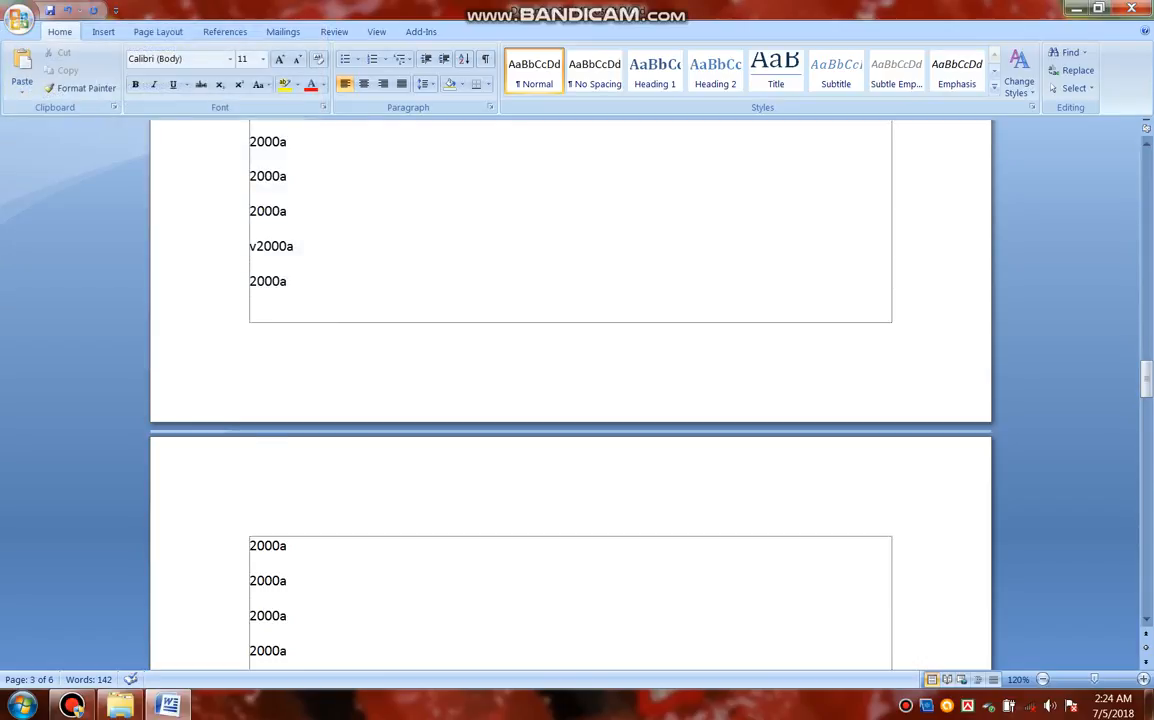
scroll(570, 400, down, 4)
drag(1146, 318, 1146, 170)
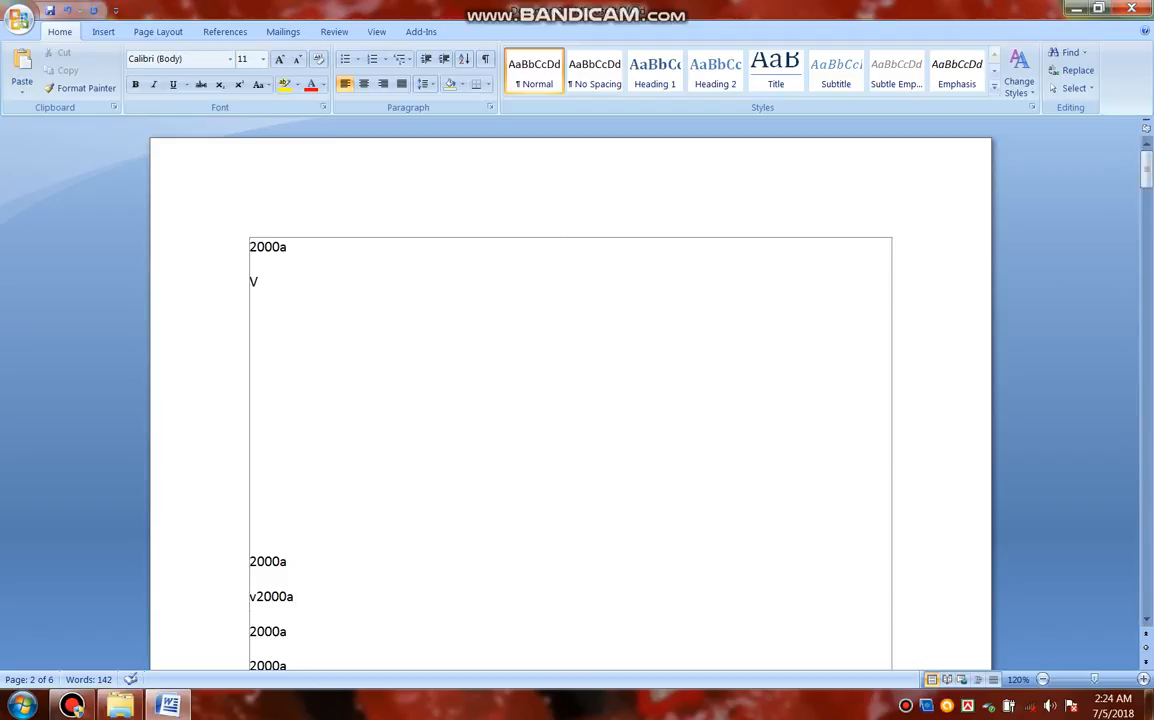
drag(250, 247, 300, 685)
key(Delete)
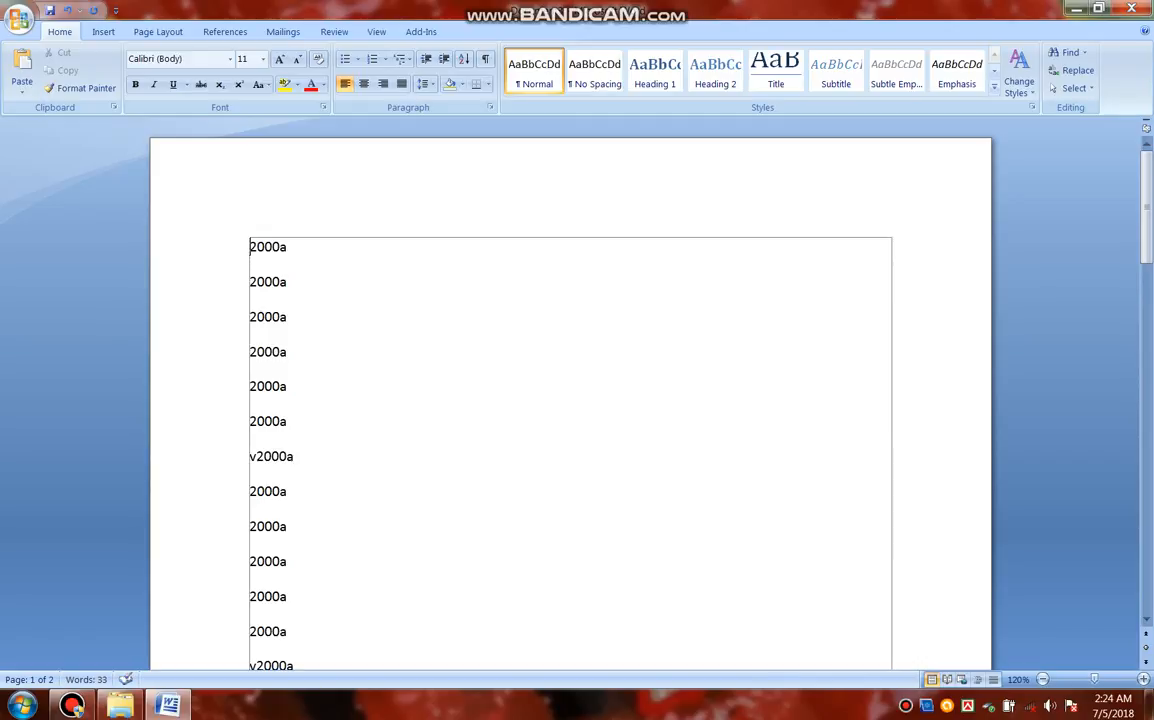
scroll(570, 390, down, 5)
scroll(570, 390, down, 10)
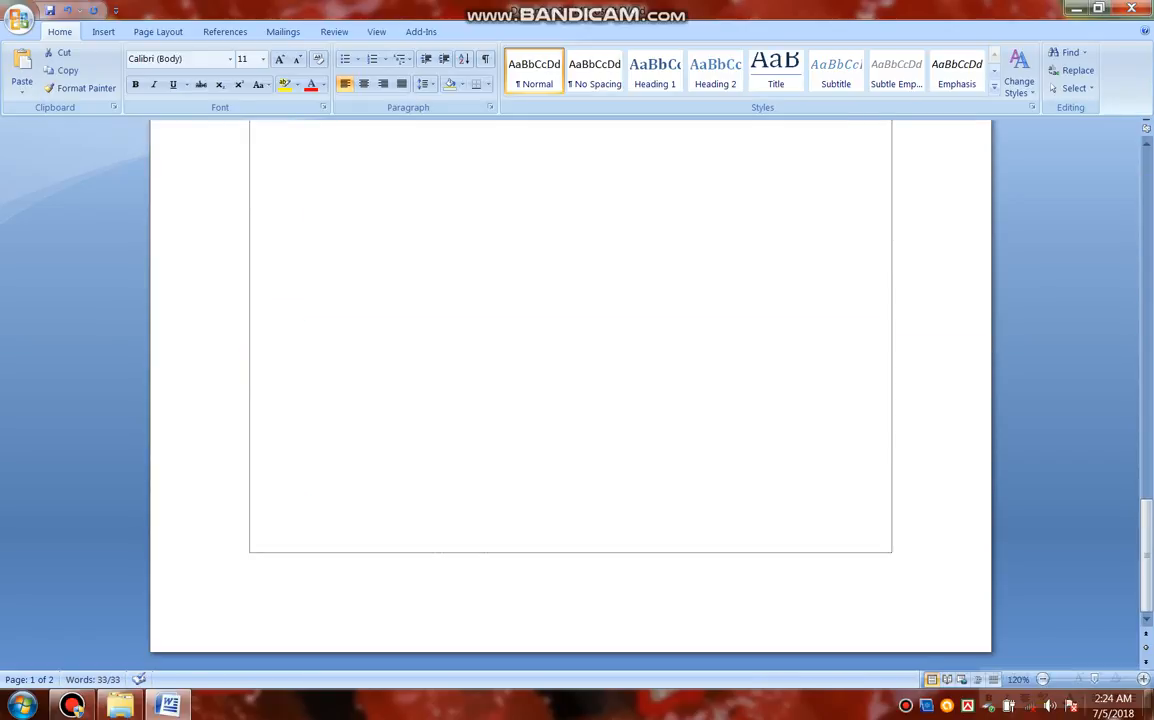
key(Delete)
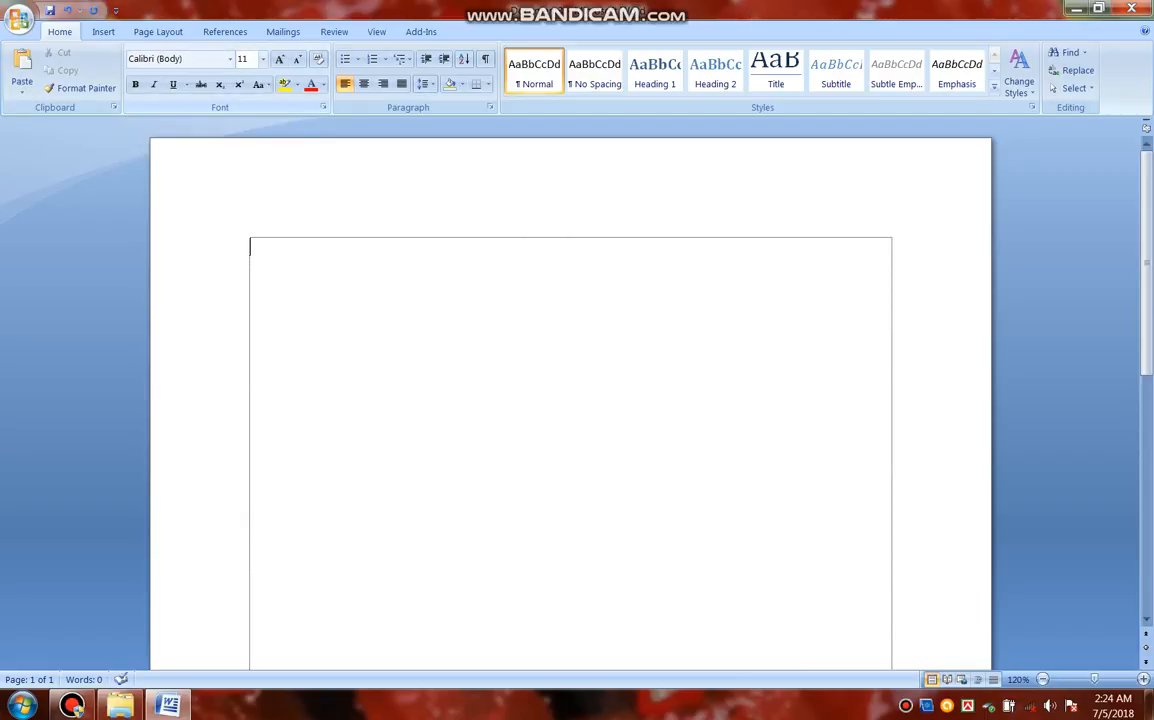
Step: Set the font of the blank document's text to SutonnyMJ and change it to Times New Roman
click(229, 59)
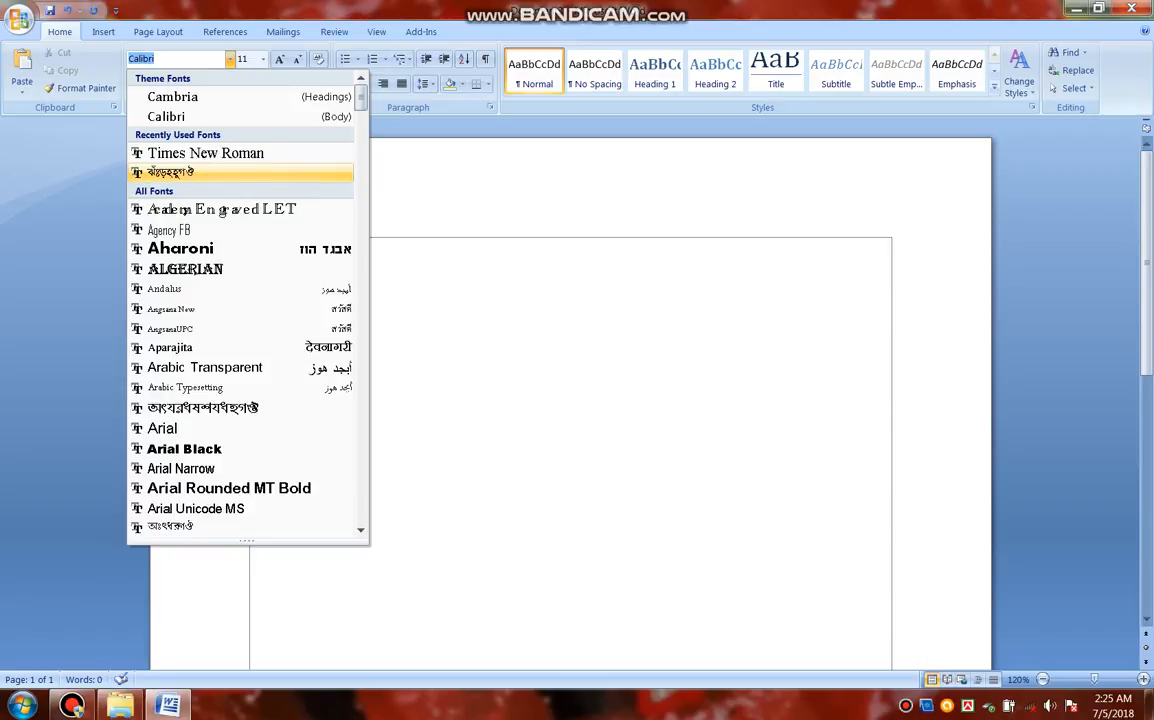
key(Return)
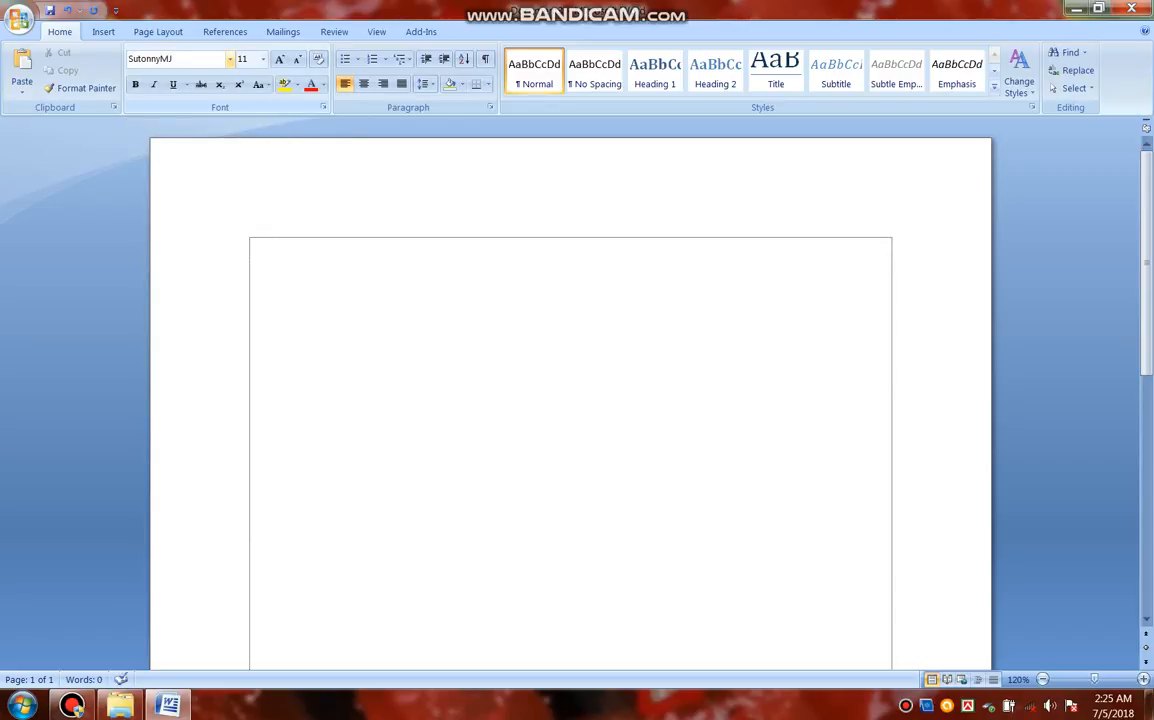
click(229, 58)
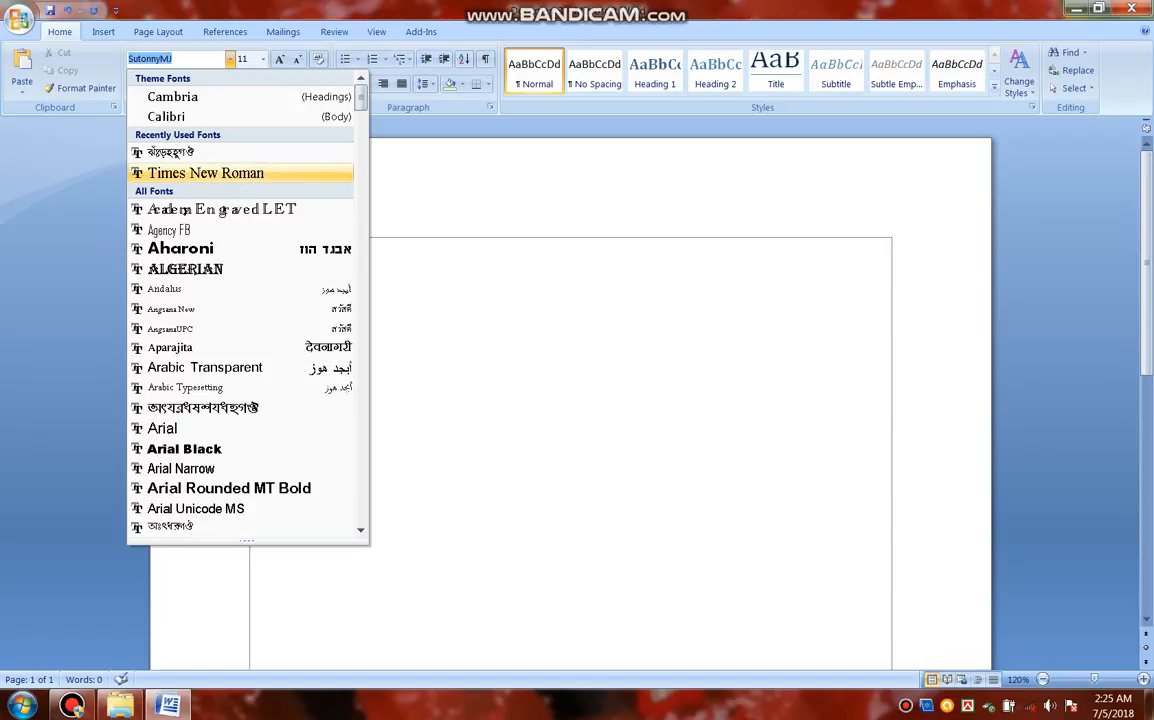
click(205, 173)
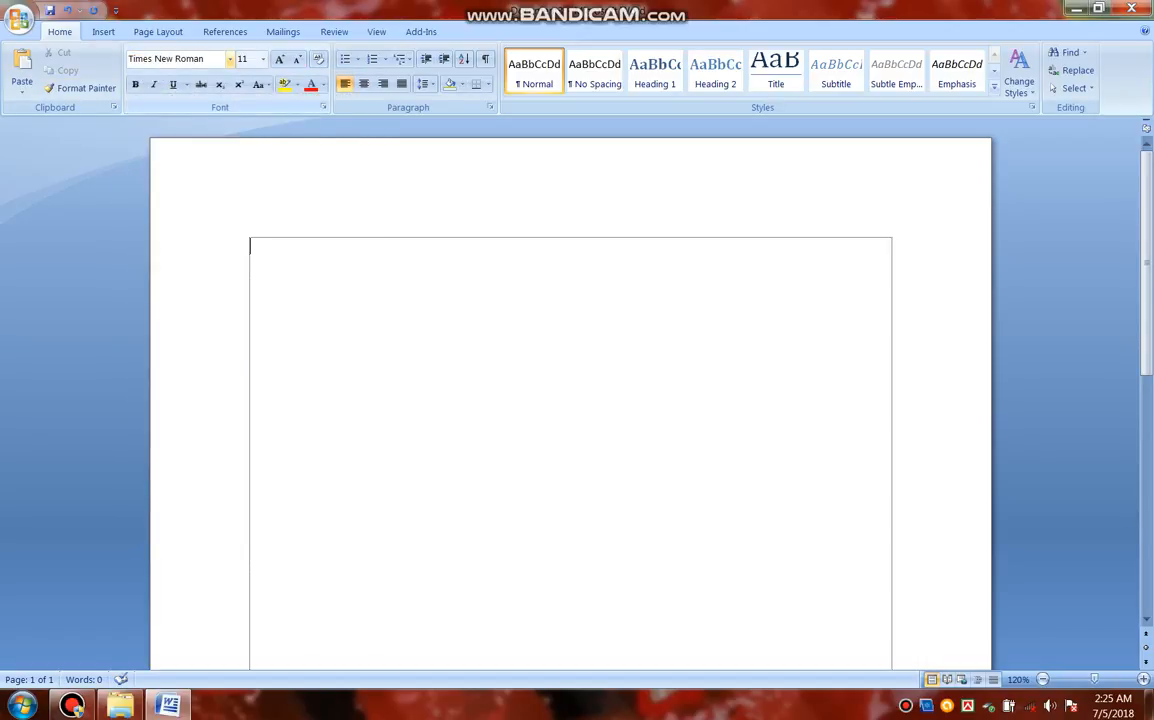
Step: Set the font size to 72 and enter kkkkkkkkkkkkk in the blank document
click(263, 59)
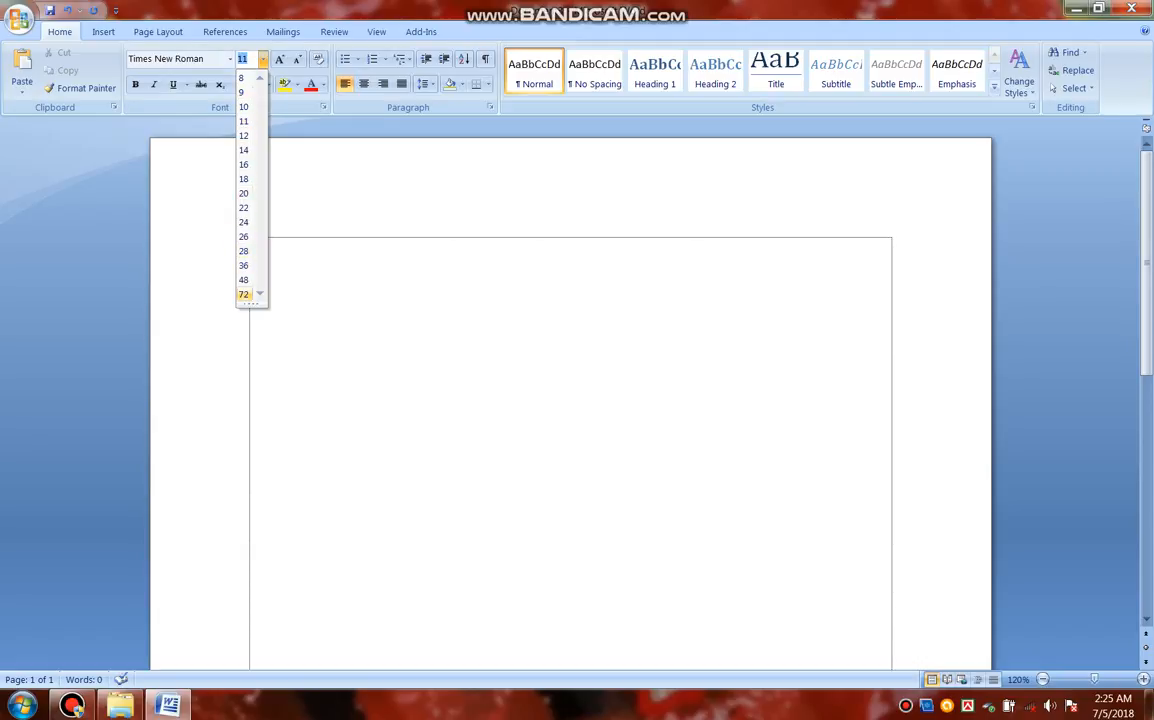
click(244, 294)
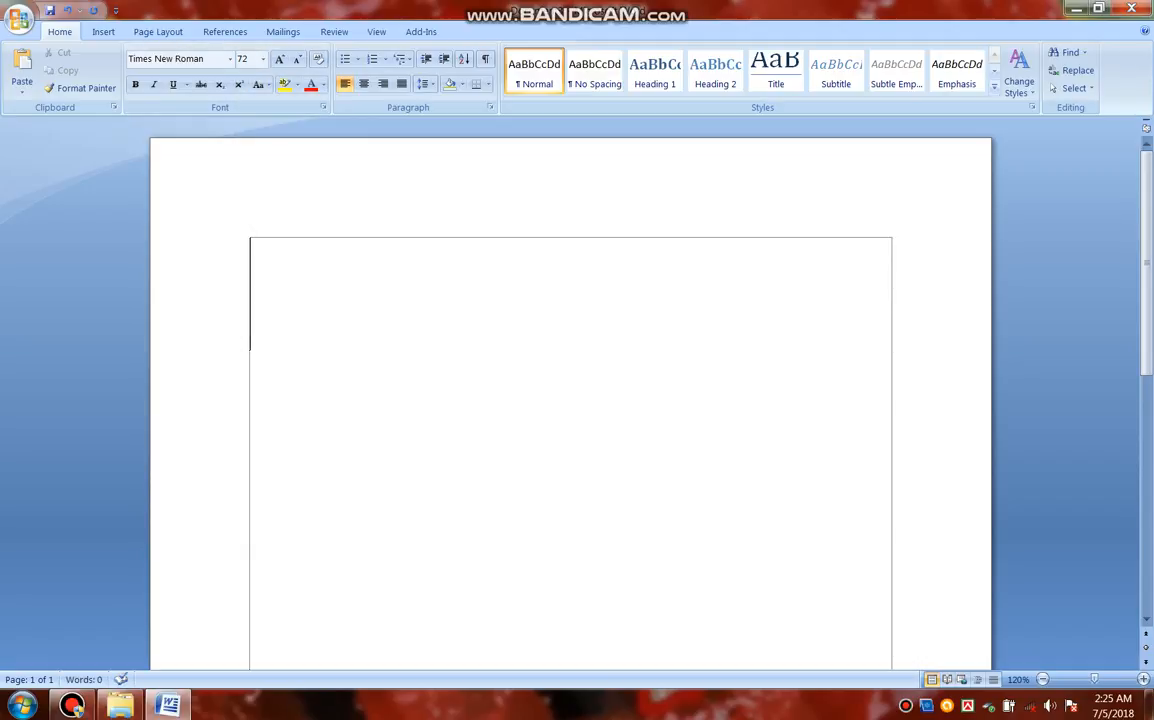
text(kkkkkkkkkkkkk)
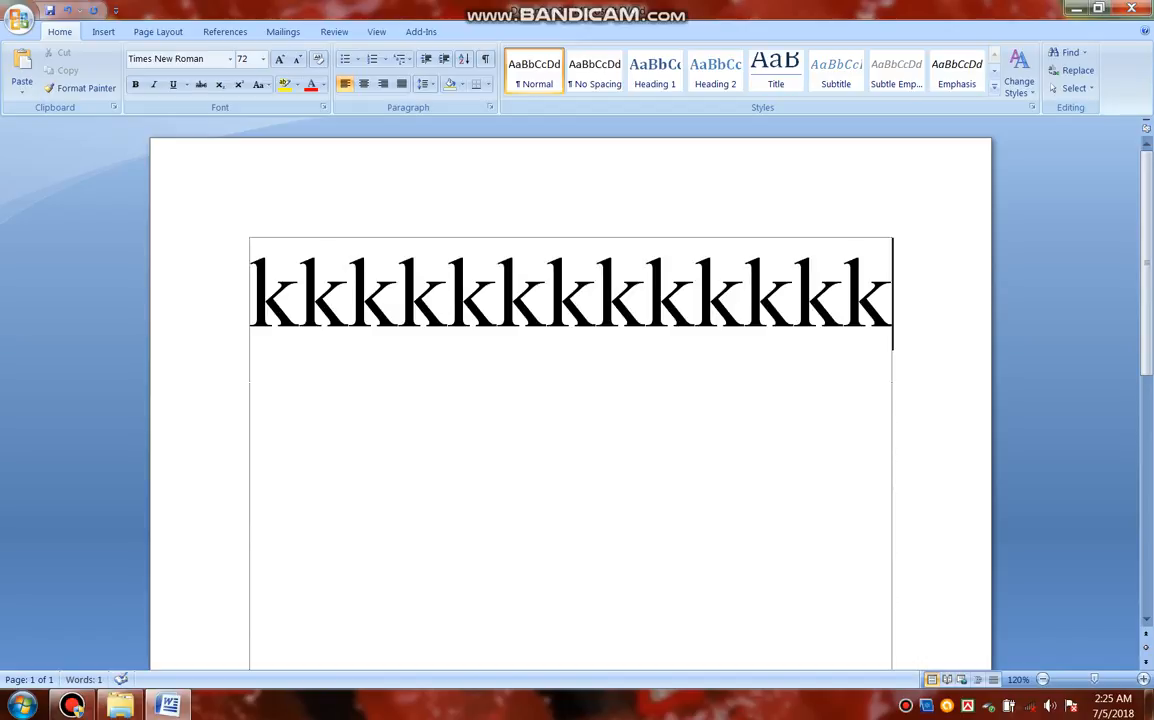
Step: Change the font size of the whole line of k's to 24, 36 and back to 72
key(ctrl+a)
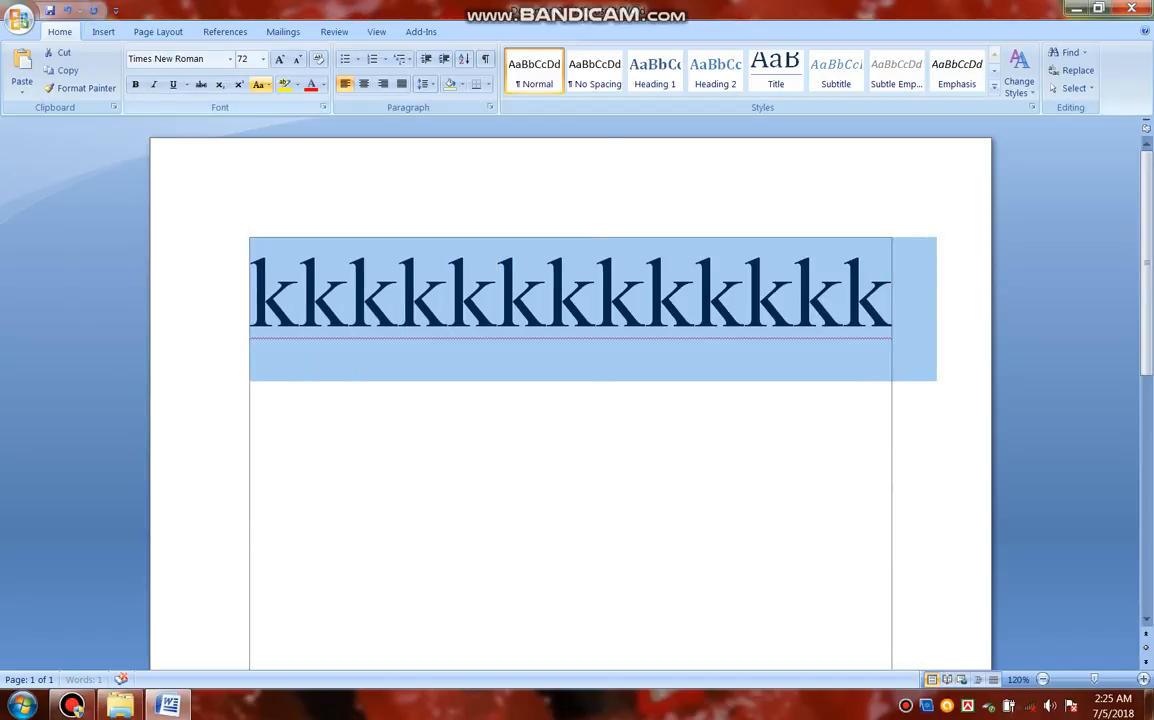
click(262, 58)
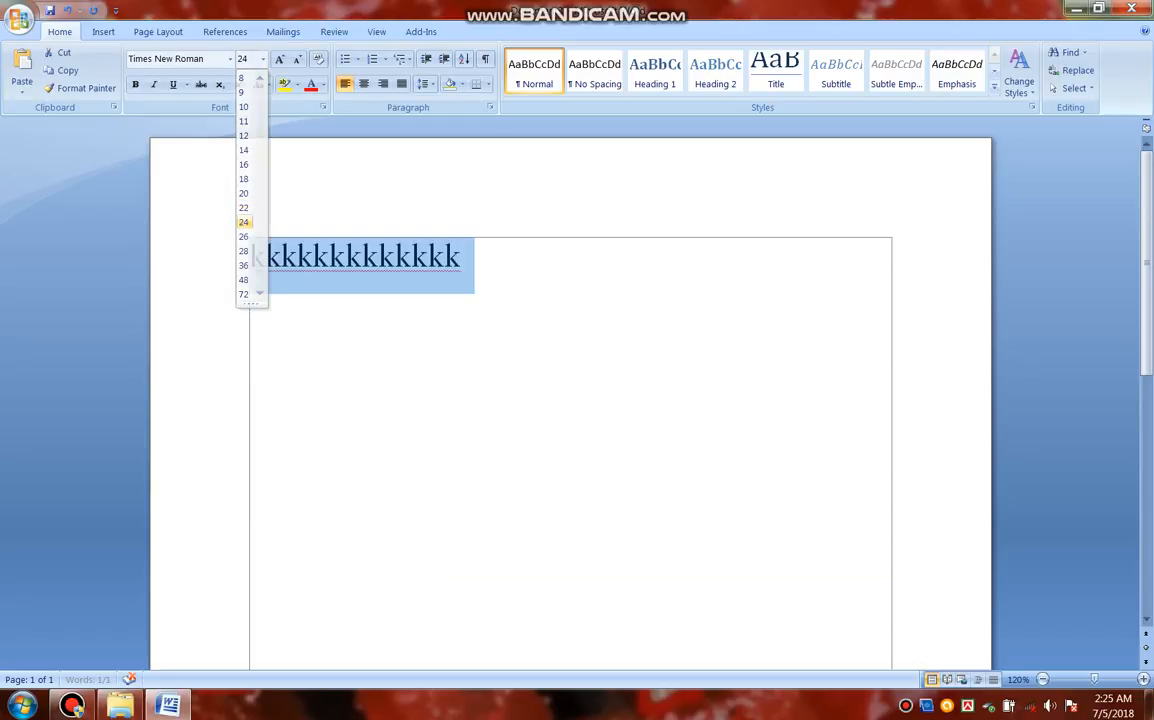
click(221, 222)
click(262, 58)
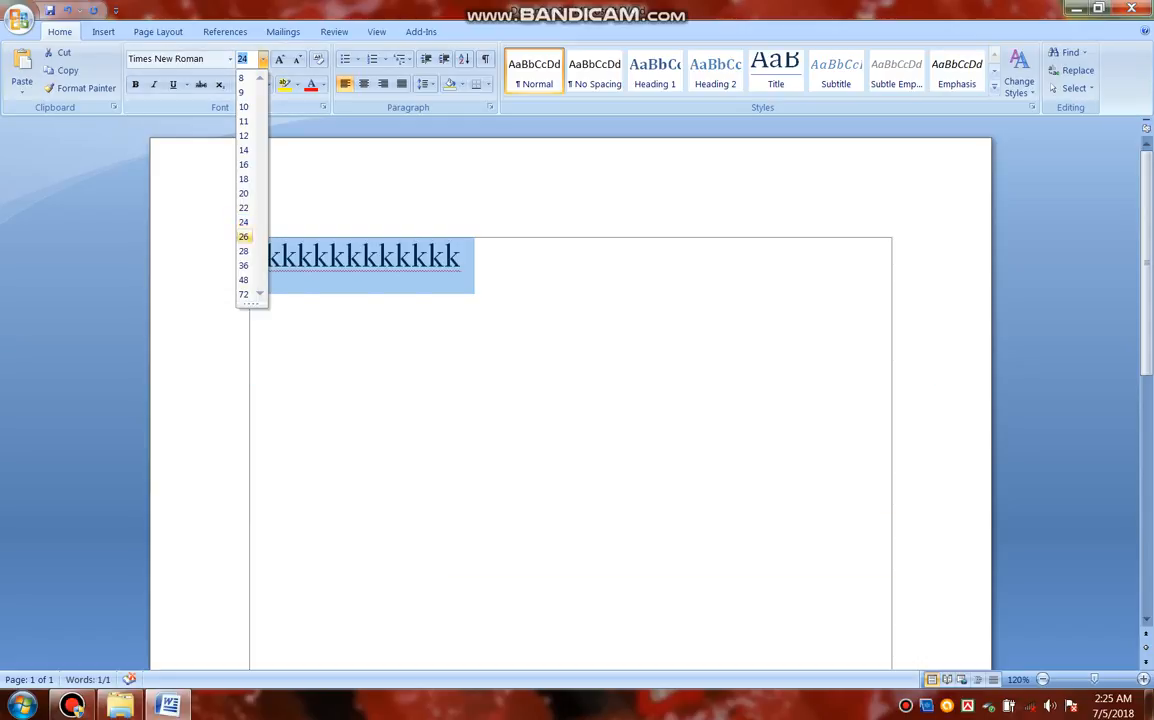
click(243, 265)
click(262, 58)
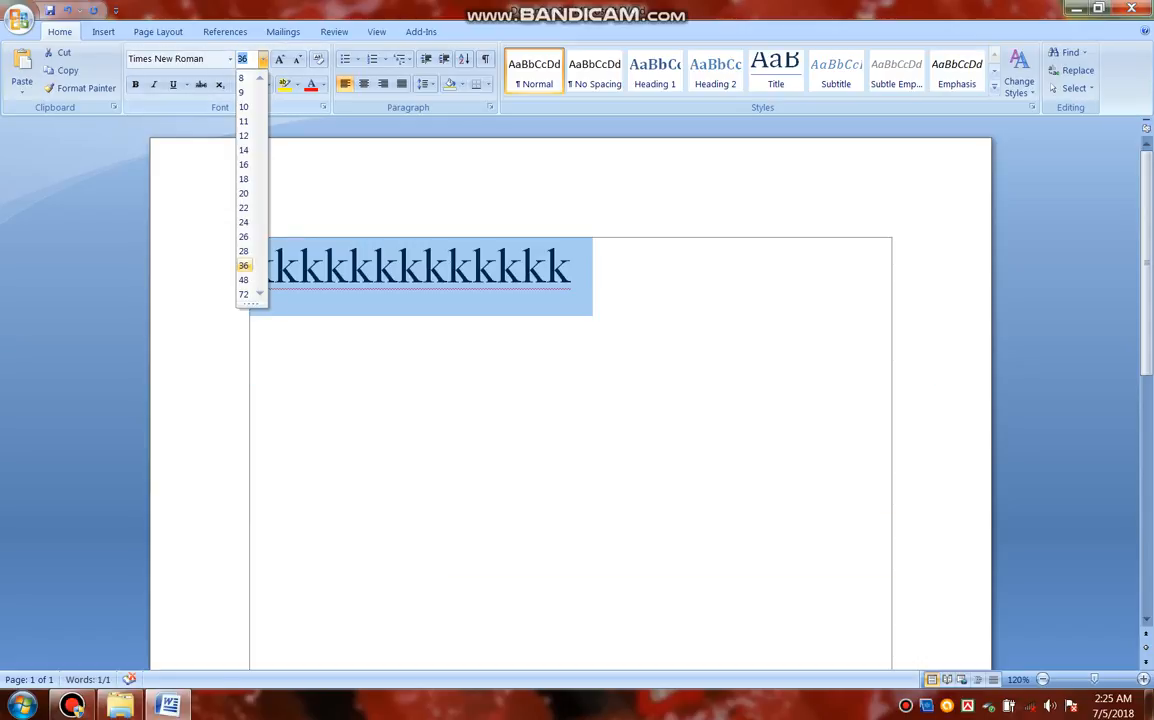
click(243, 294)
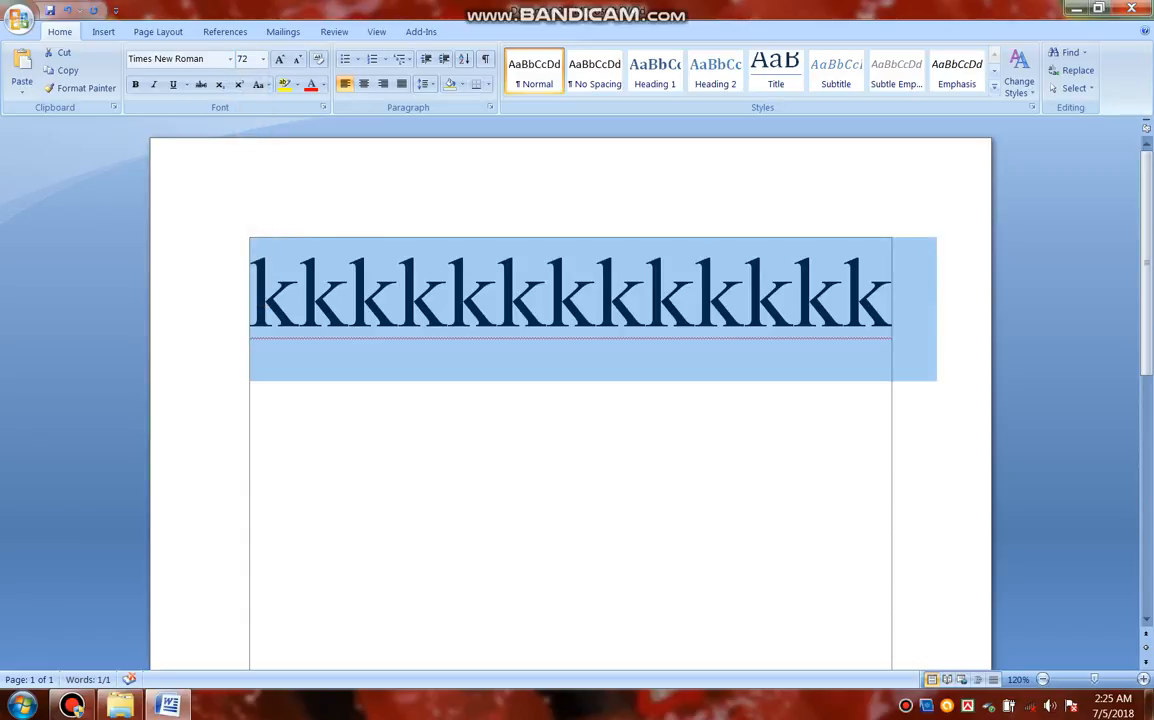
Step: Apply bold, italic and underline formatting to the whole line of k's
click(253, 296)
drag(253, 296, 990, 452)
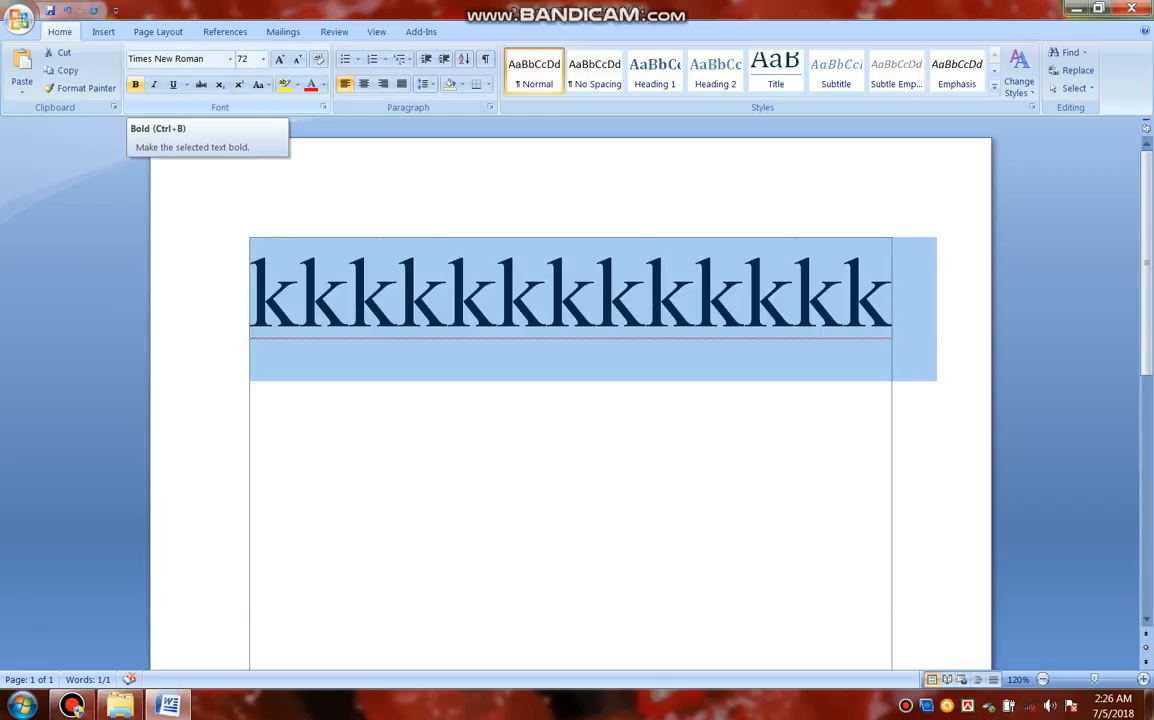
click(133, 84)
click(133, 84)
click(133, 84)
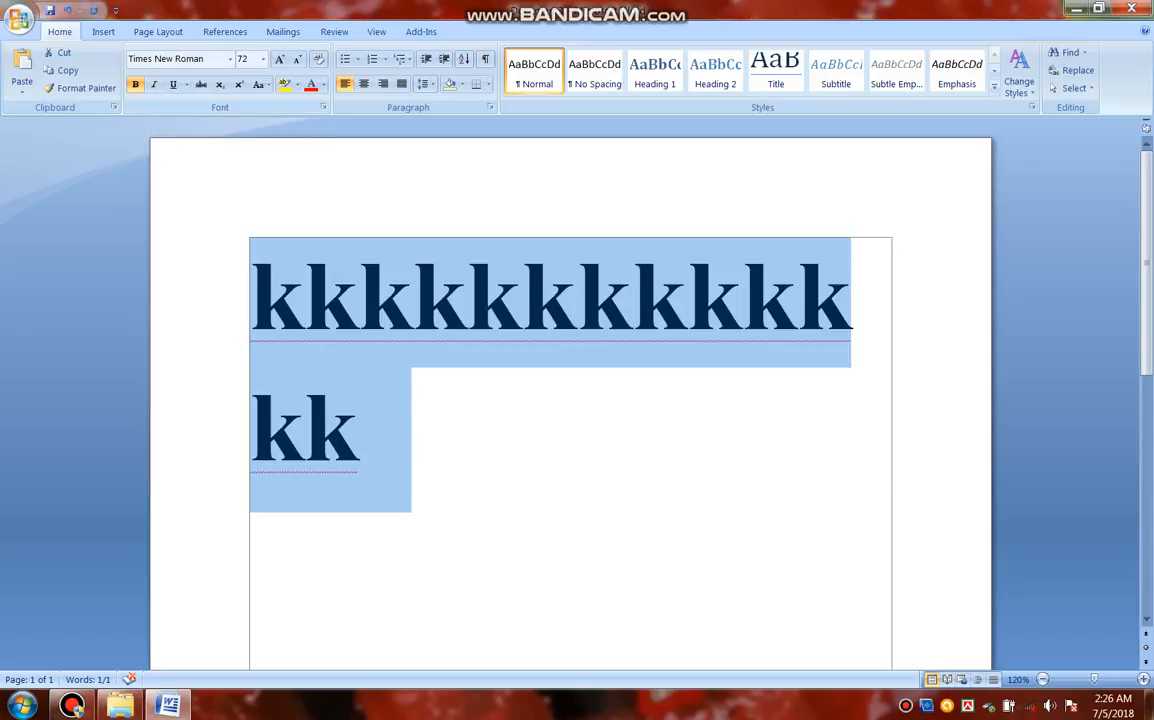
click(153, 85)
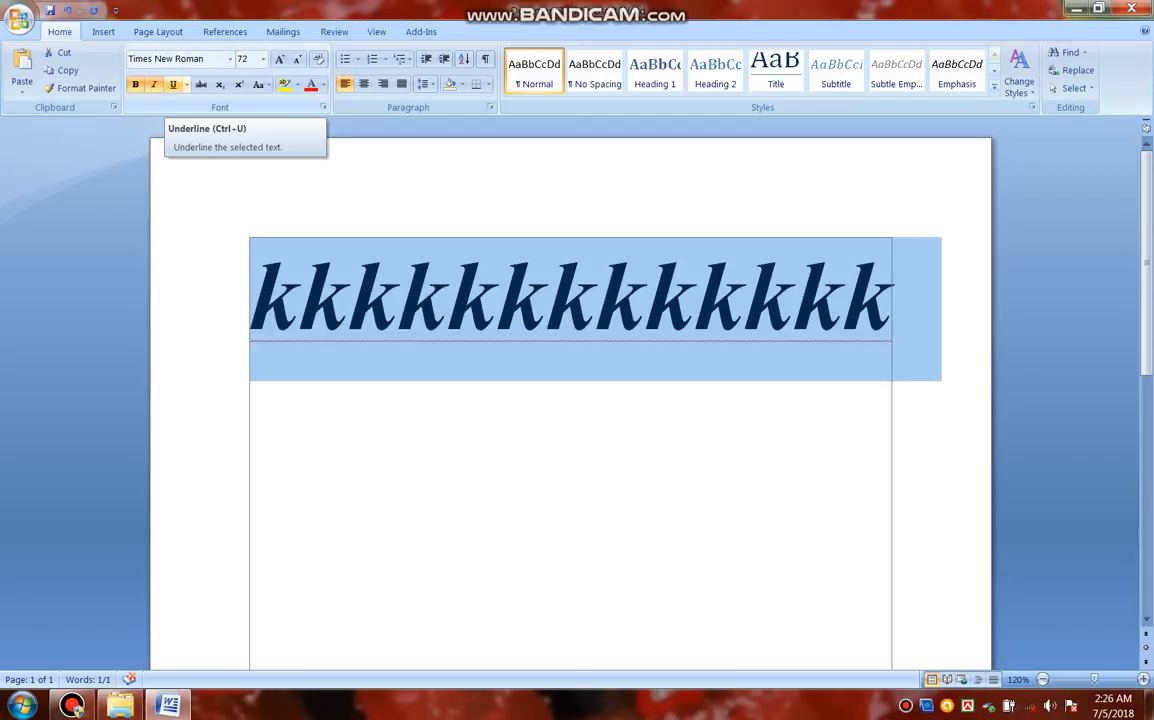
click(173, 84)
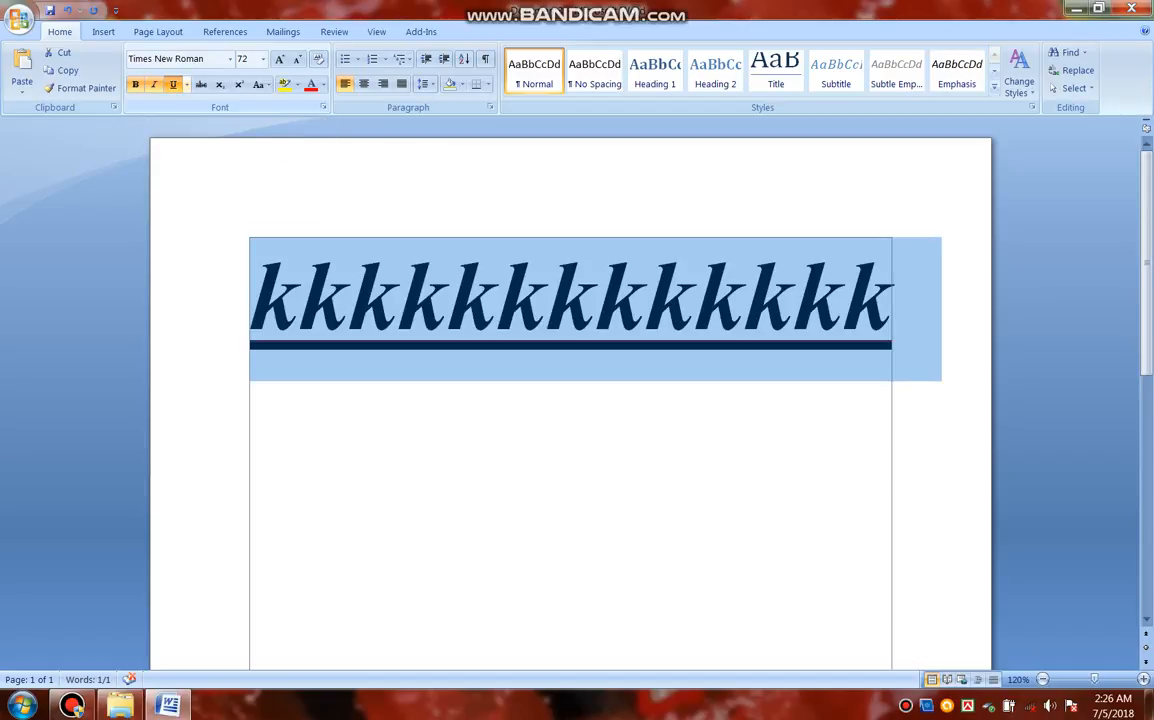
click(549, 290)
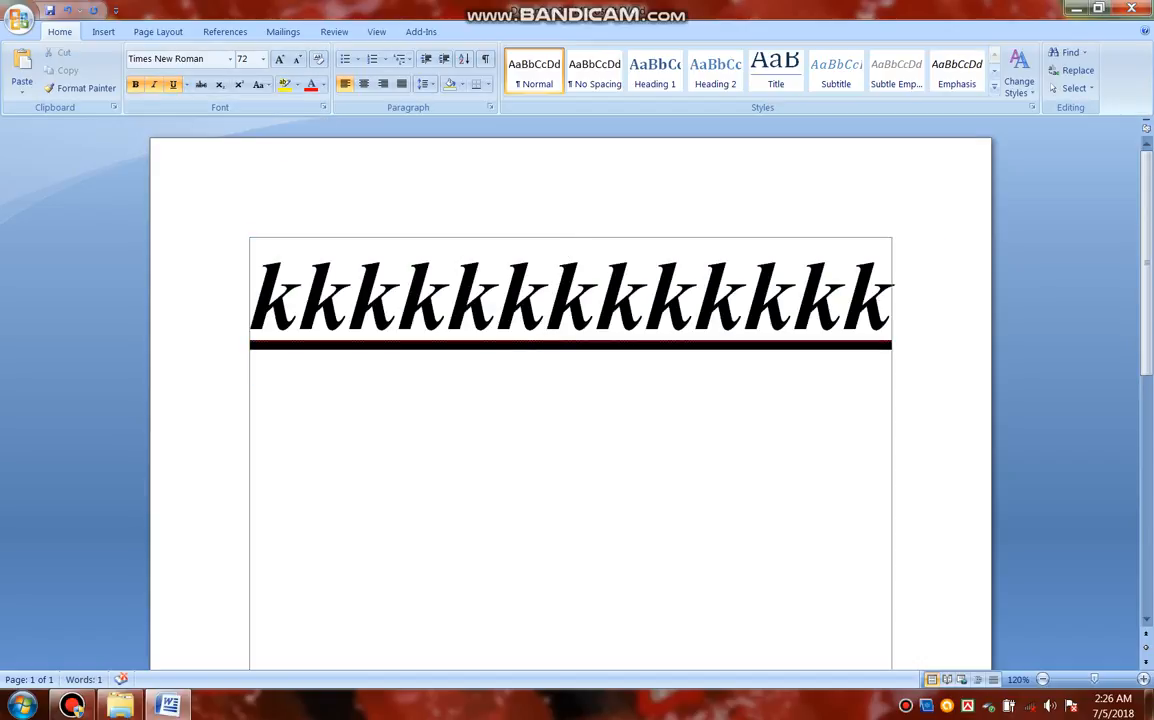
key(ctrl+a)
click(902, 296)
drag(902, 296, 250, 296)
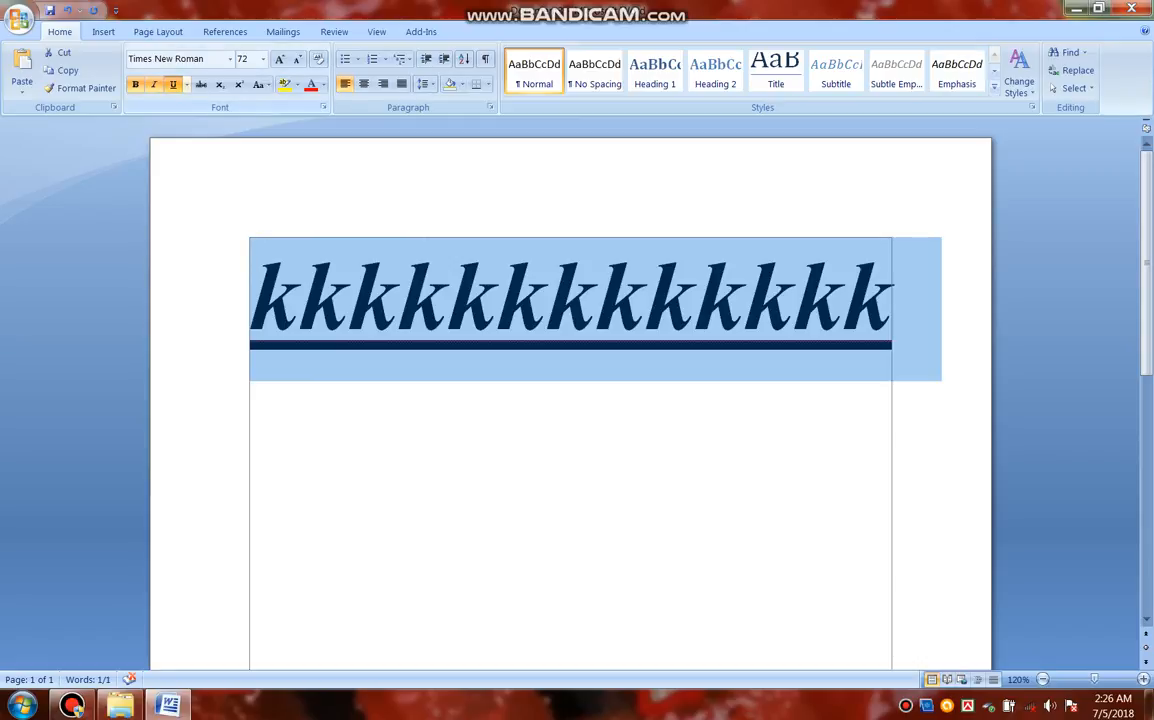
click(420, 258)
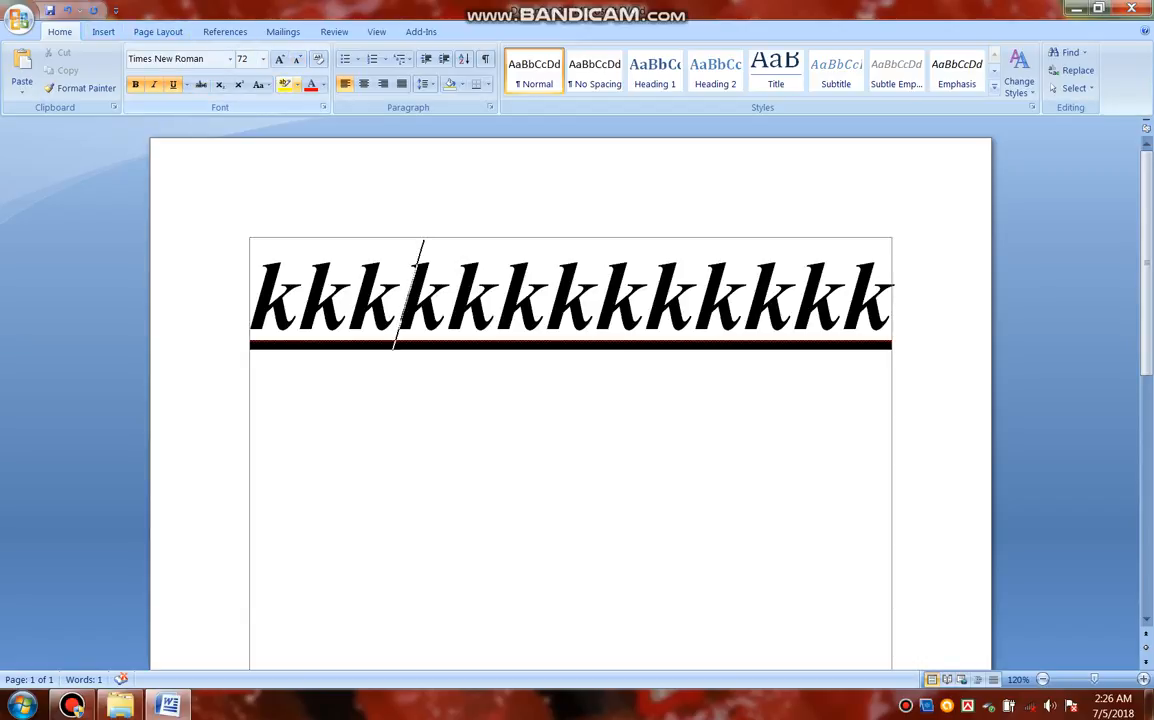
Step: Set the font color of the whole line of k's to red and highlight it in bright green
key(ctrl+a)
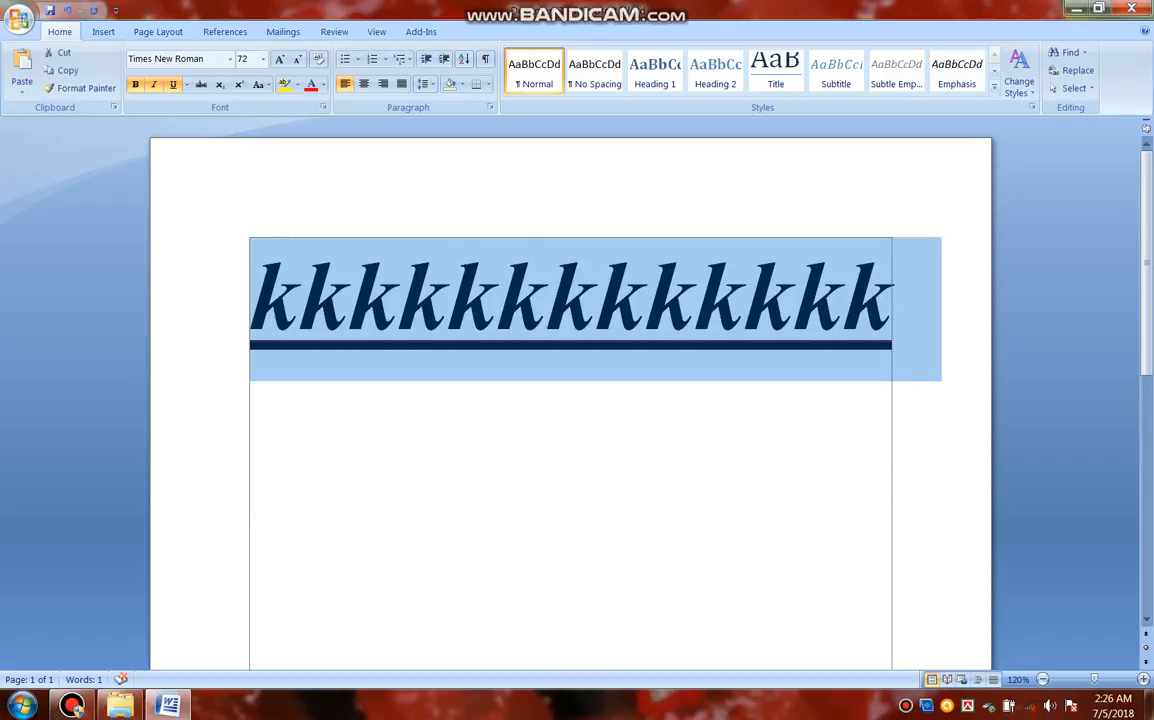
click(311, 85)
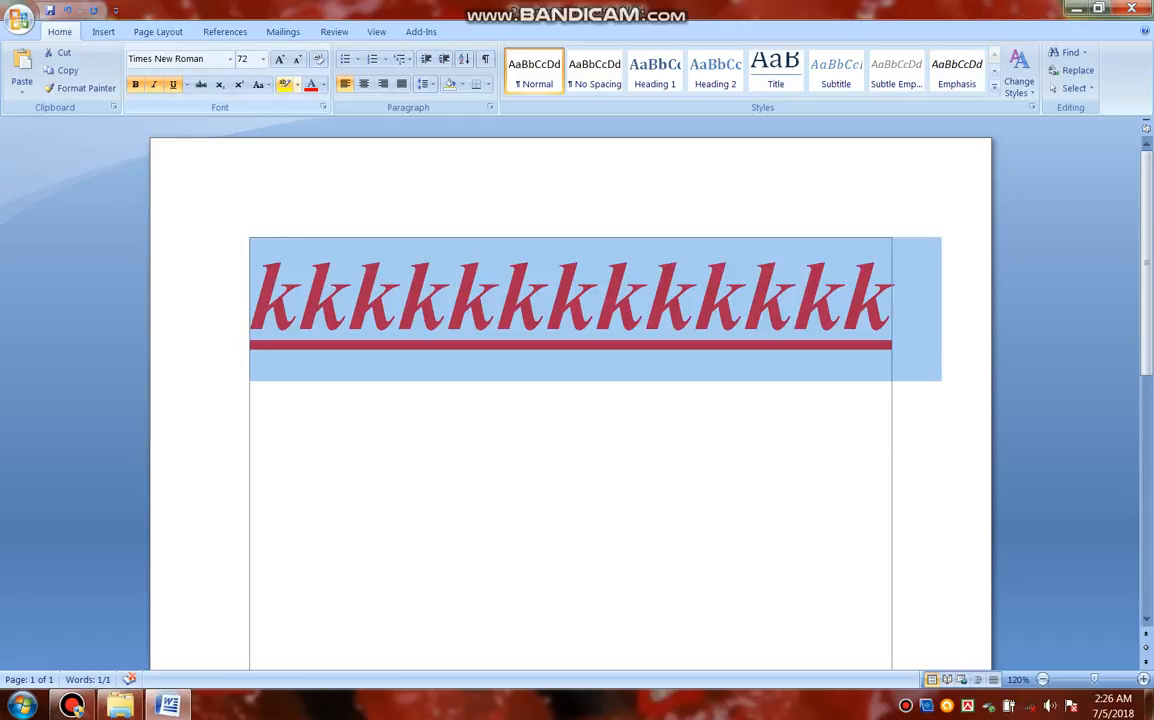
click(297, 85)
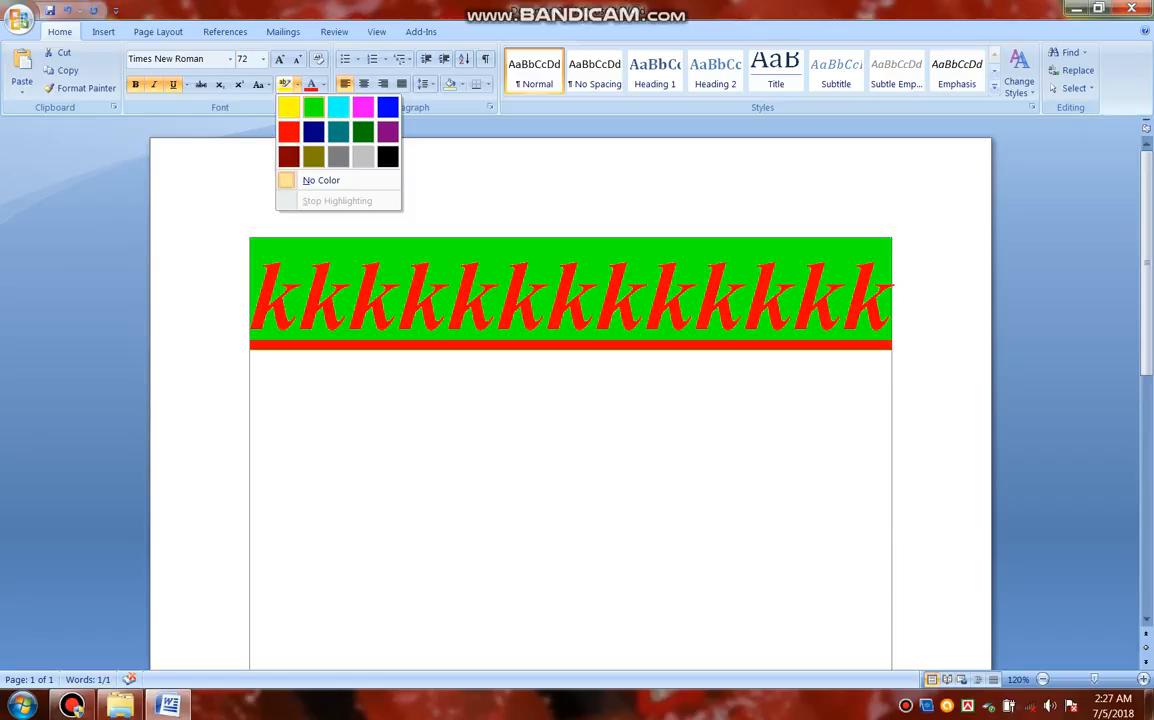
click(313, 107)
Step: Change the font color of the highlighted line of k's to the orange theme color
click(322, 84)
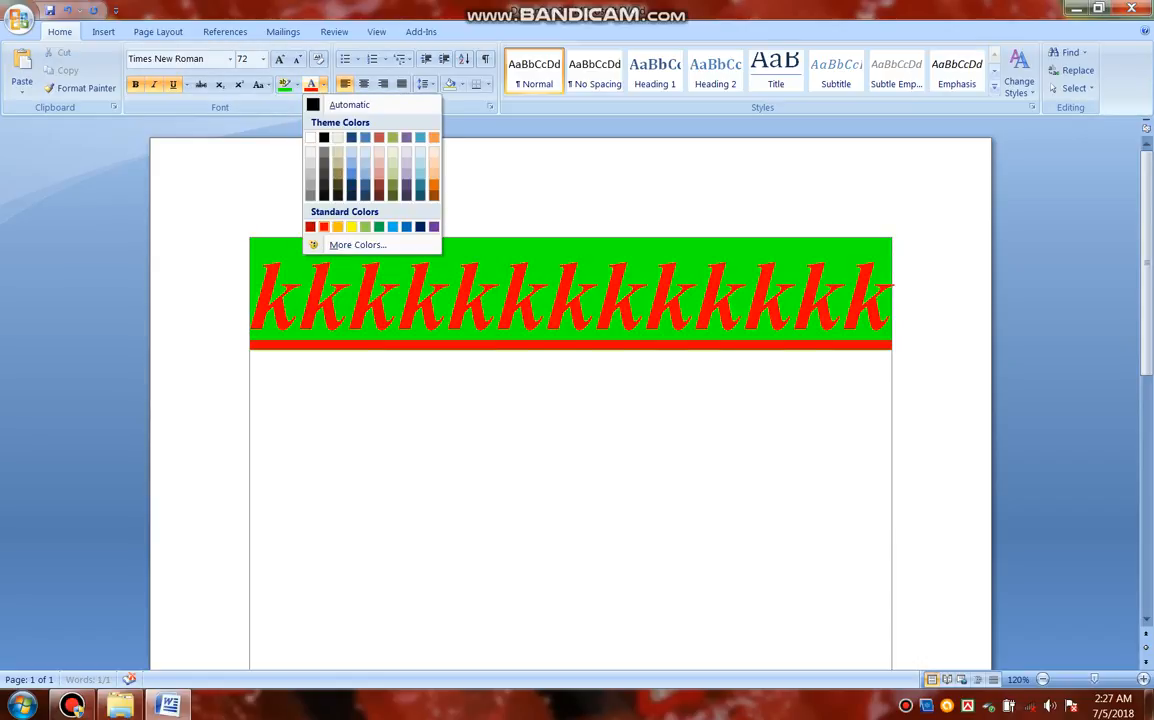
click(903, 300)
key(ctrl+a)
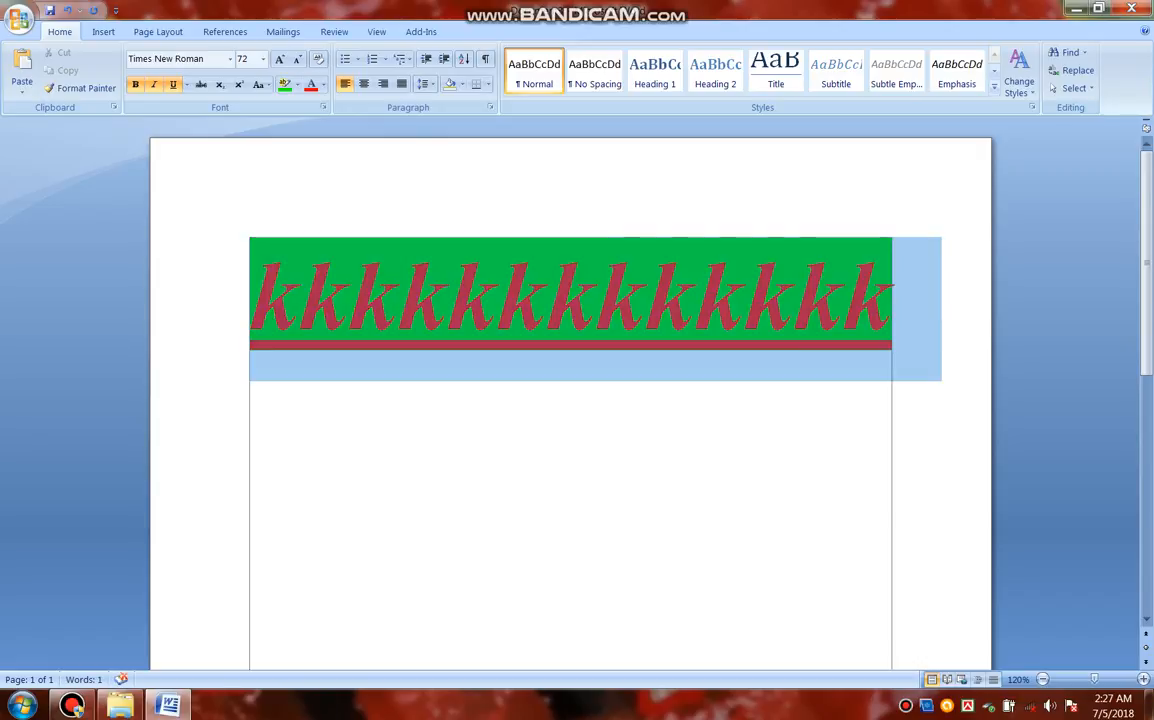
click(322, 84)
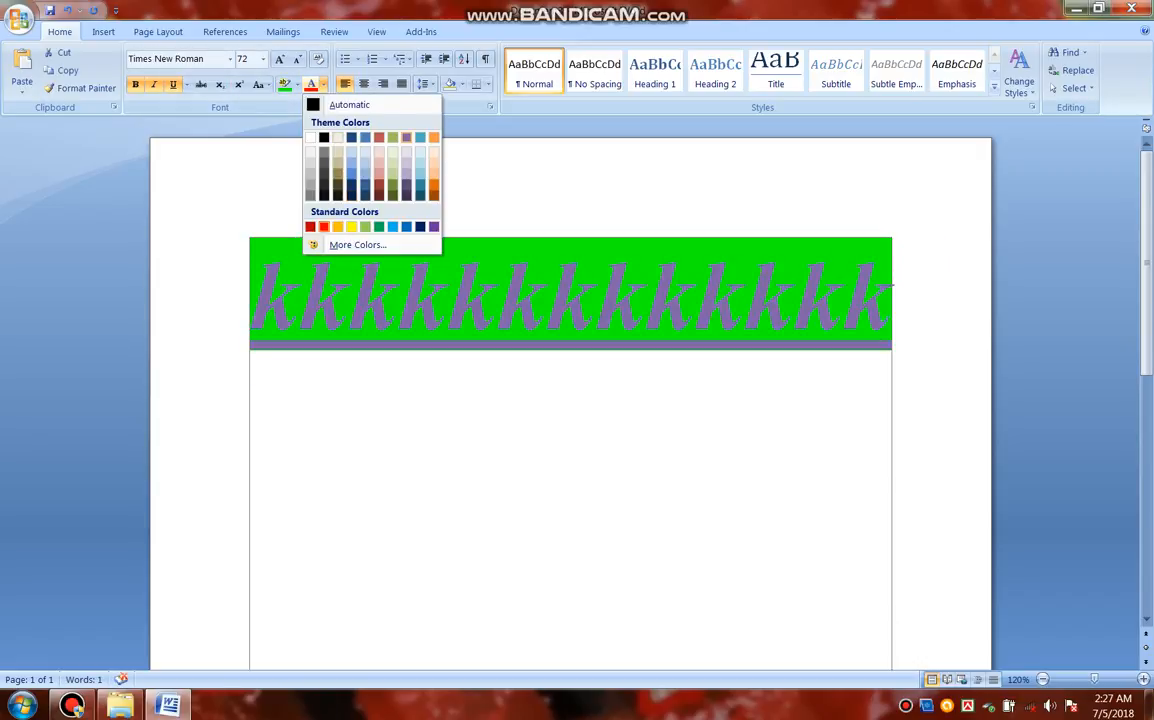
click(433, 137)
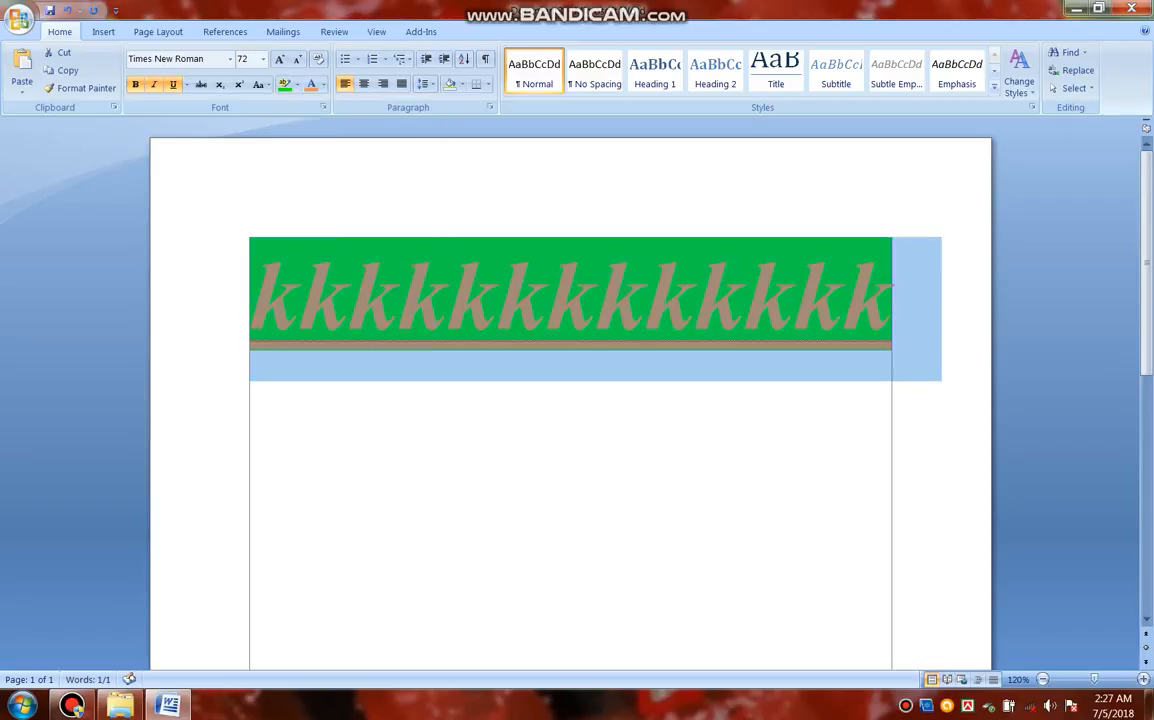
click(705, 295)
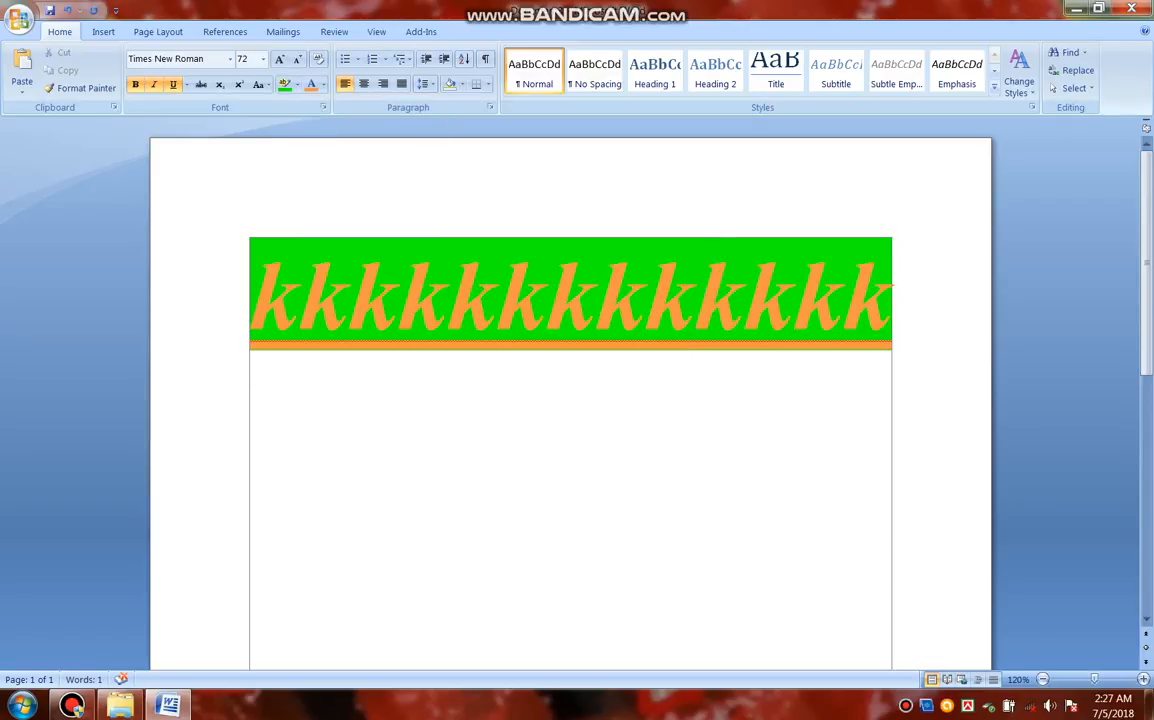
mouse_move(252, 300)
mouse_down()
mouse_move(915, 300)
mouse_move(253, 300)
mouse_up()
click(905, 300)
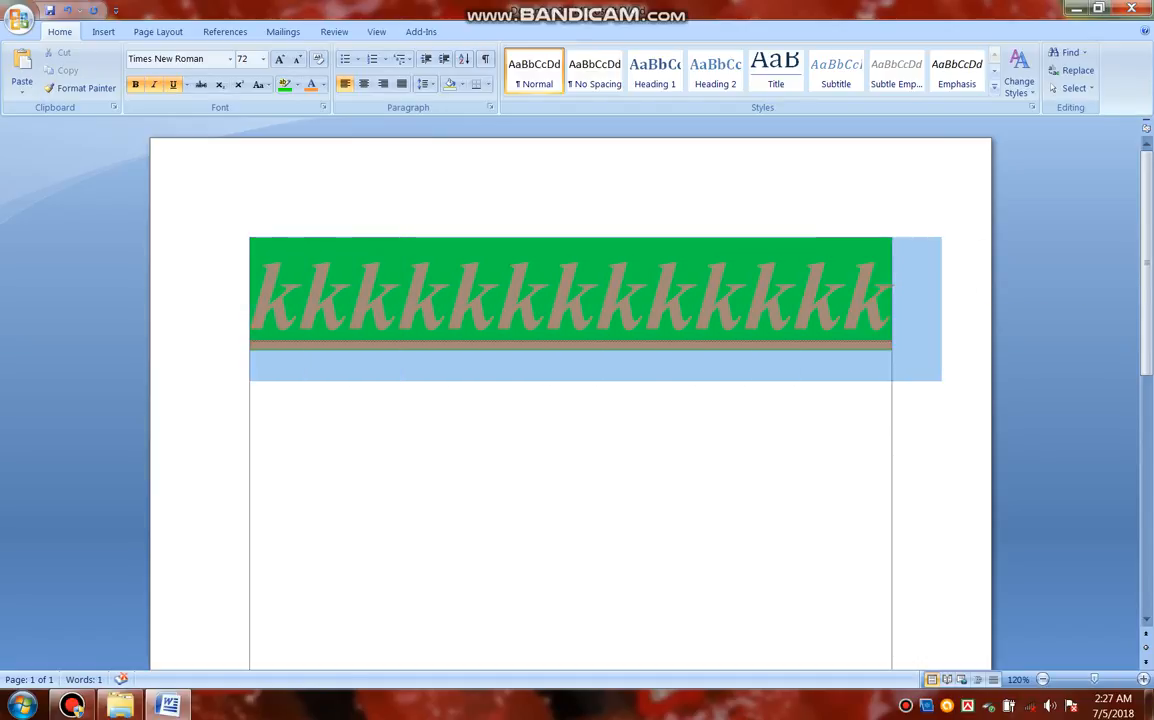
click(554, 300)
drag(908, 300, 232, 292)
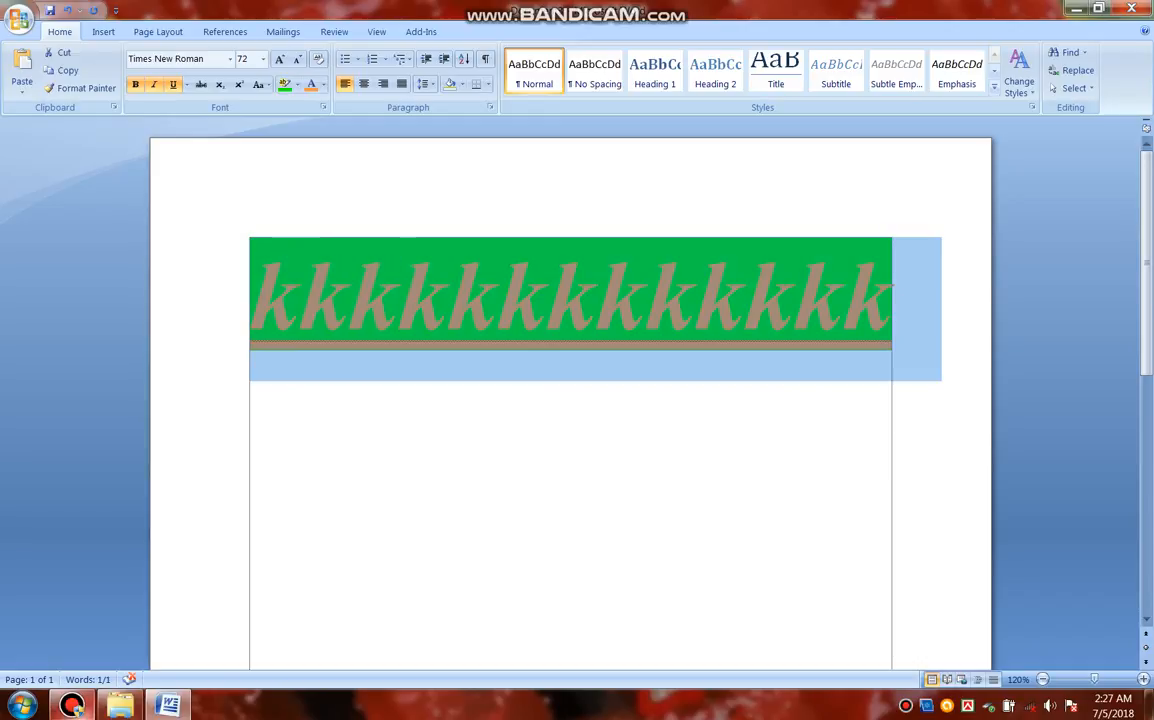
click(72, 706)
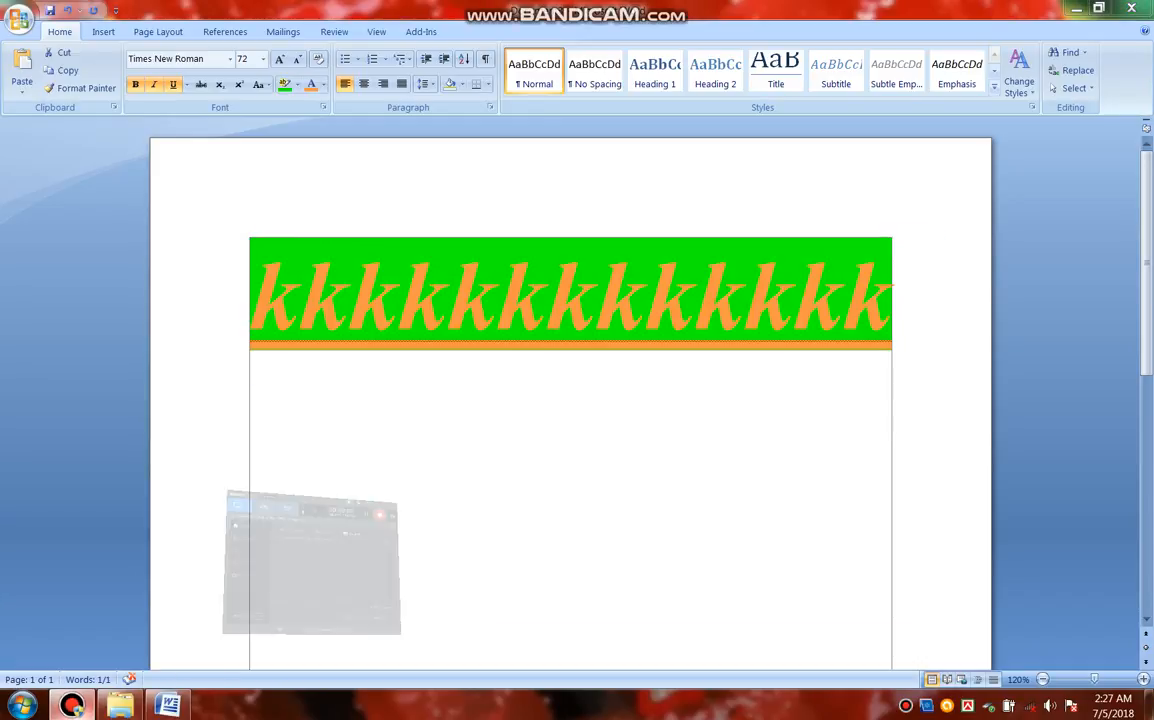